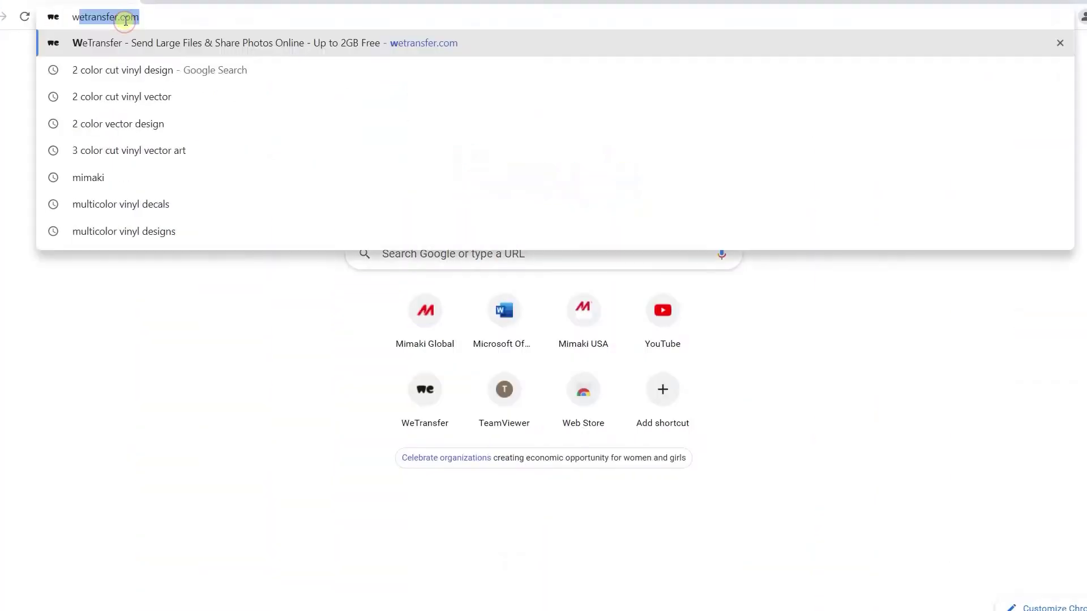
pyautogui.write('aki.com/product')
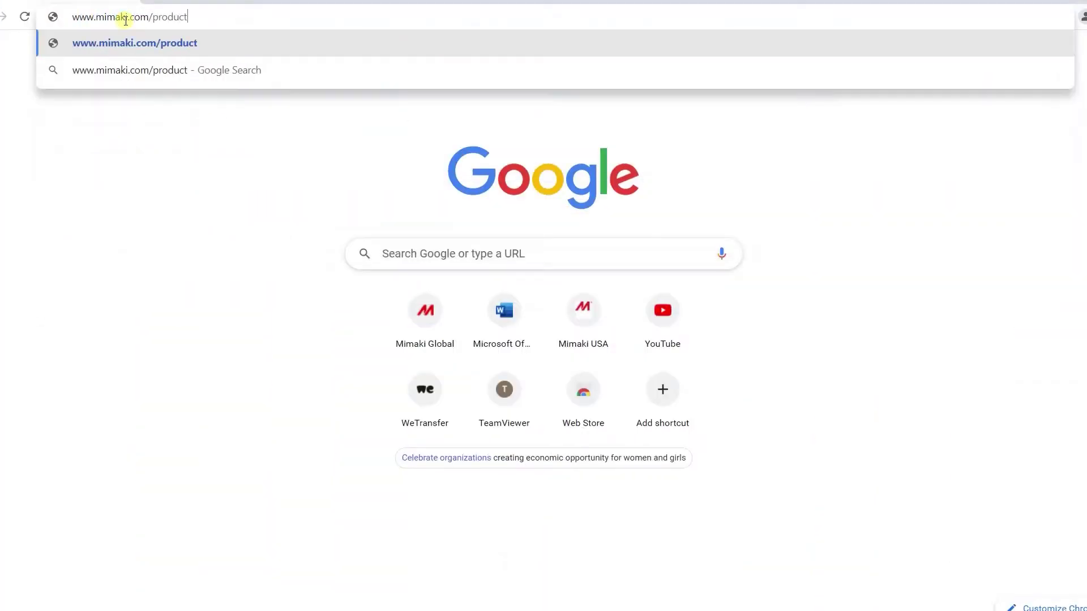
pyautogui.press('Return')
pyautogui.scroll(-12, 832, 381)
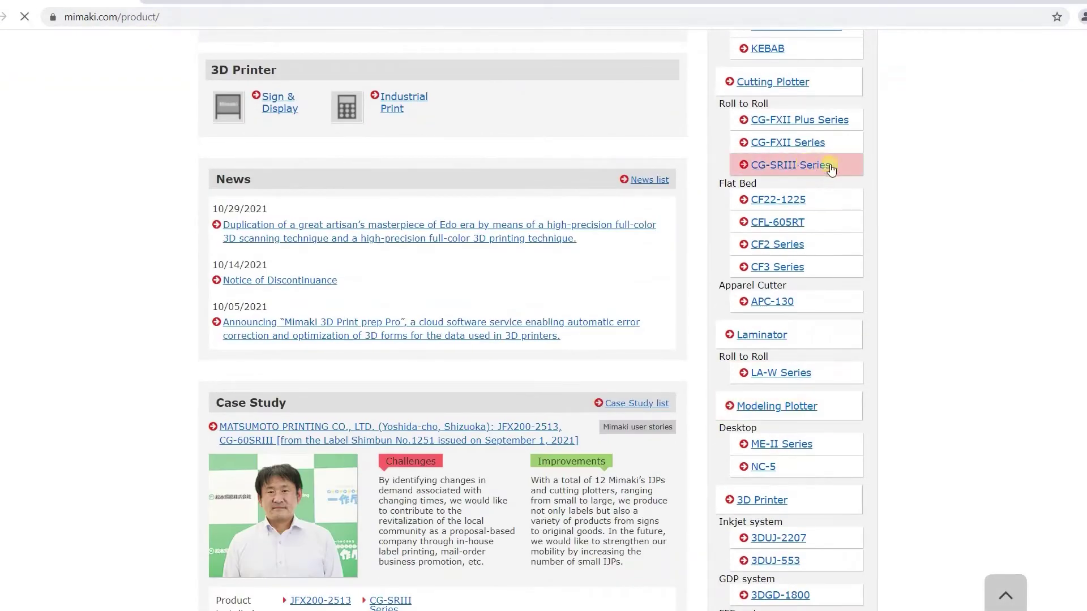
pyautogui.click(810, 166)
pyautogui.scroll(-3, 583, 255)
pyautogui.click(600, 196)
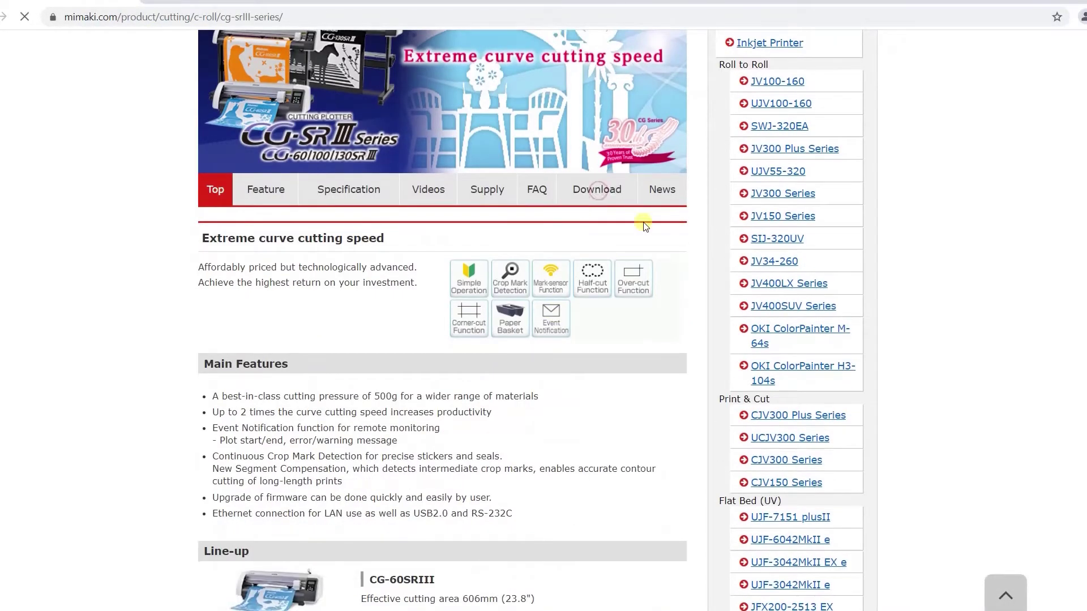
pyautogui.scroll(-2, 396, 294)
pyautogui.click(306, 313)
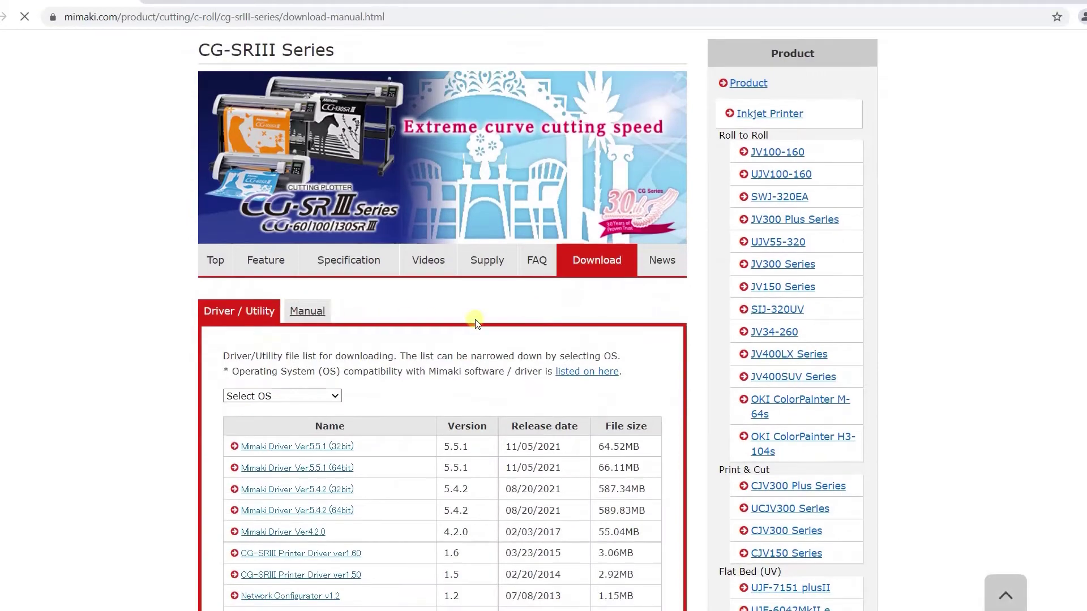
pyautogui.scroll(-3, 478, 320)
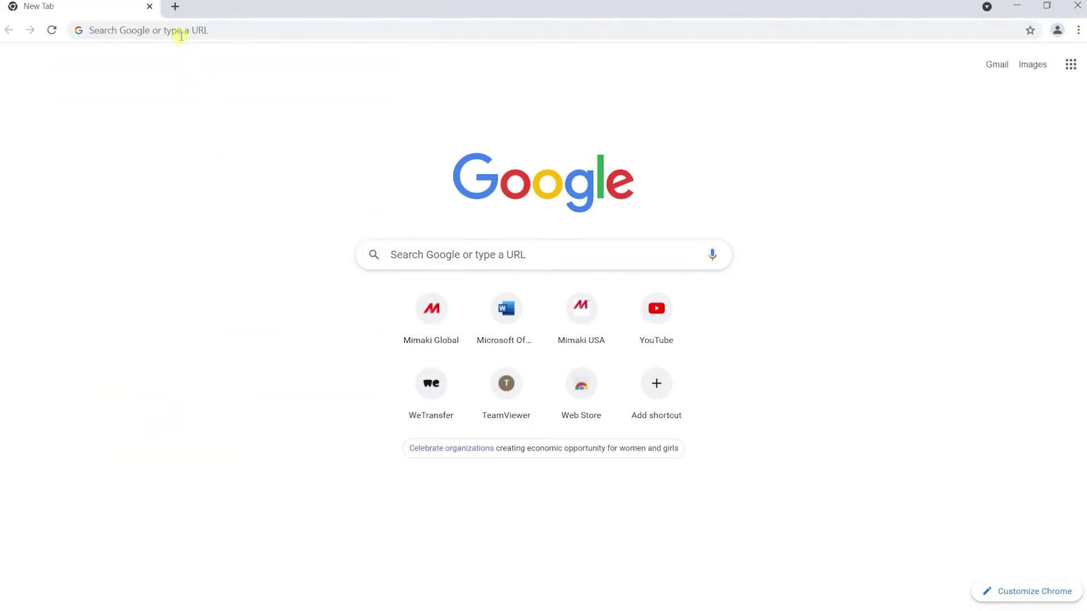
# Go to mimaki.com's Product catalogue and open FineCut/Coat9 for Illustrator under Cutting software.
pyautogui.click(179, 31)
pyautogui.write('mimaki.')
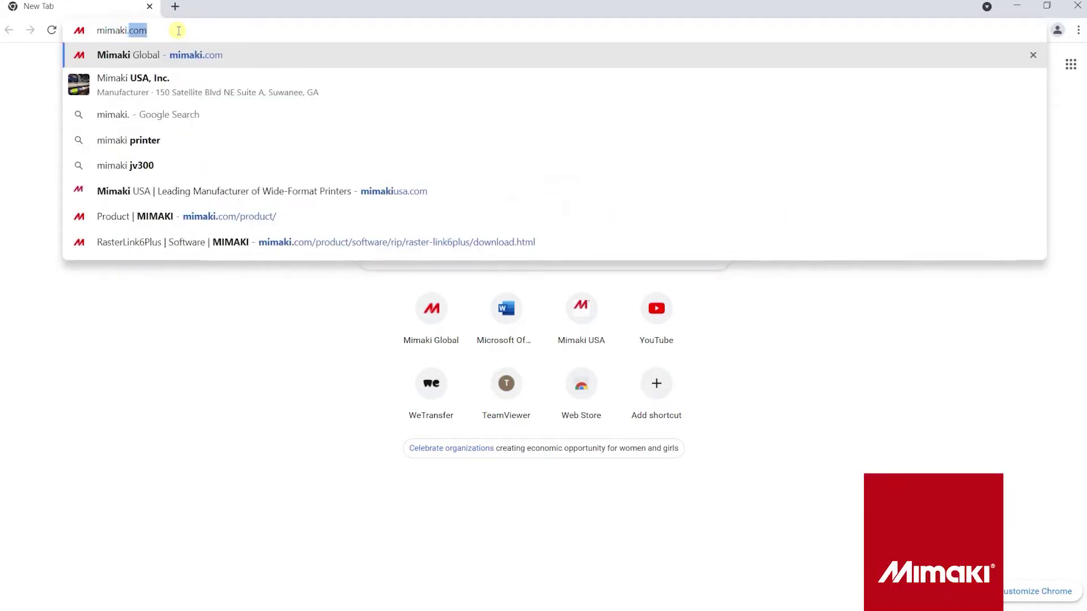
pyautogui.press('Return')
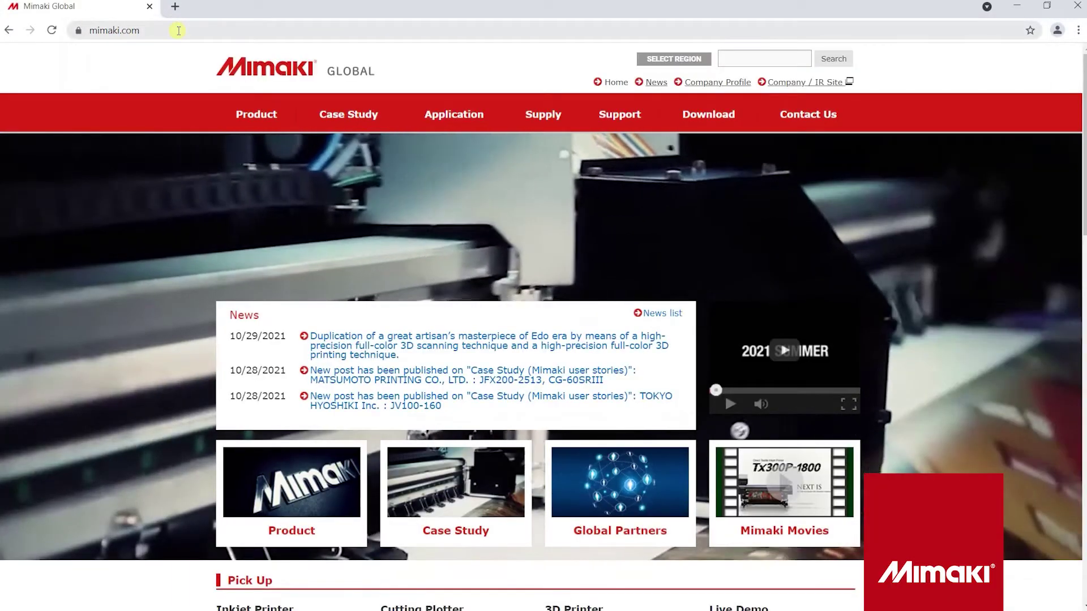
pyautogui.click(258, 120)
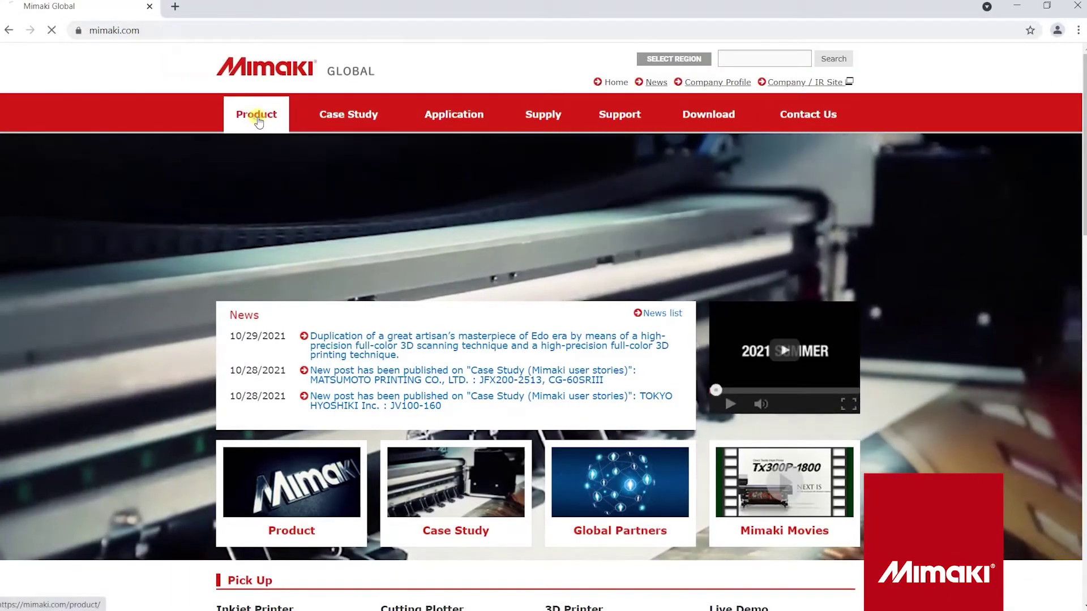
pyautogui.scroll(-15, 740, 411)
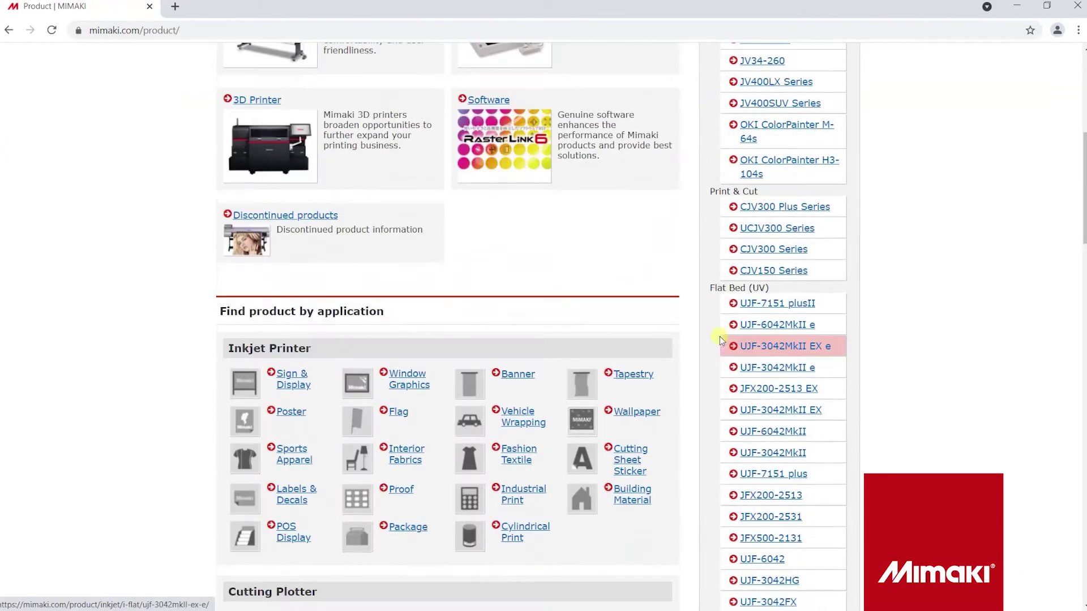
pyautogui.scroll(-8, 740, 411)
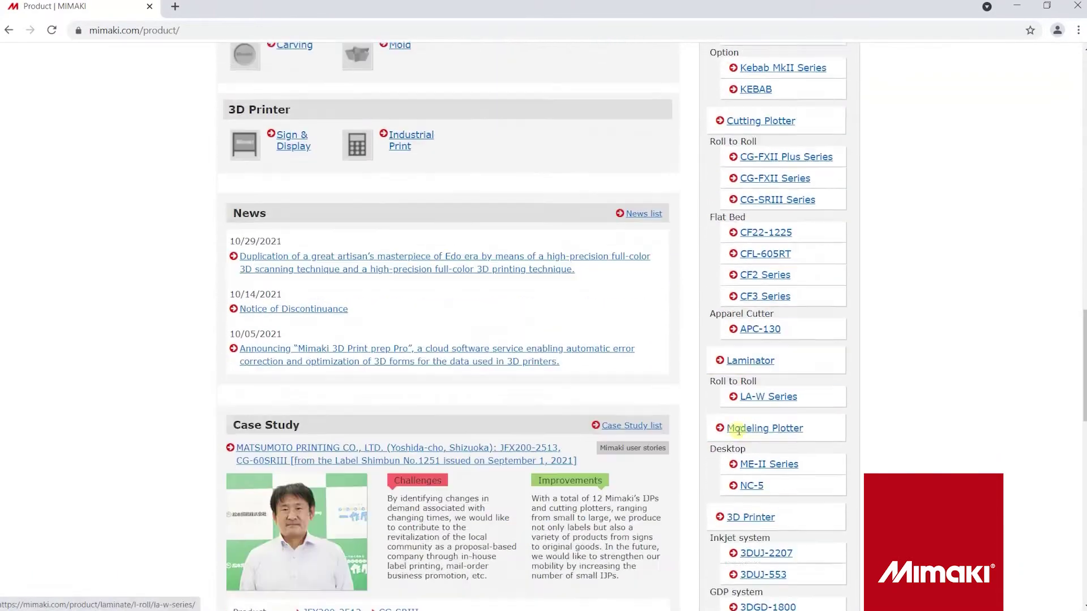
pyautogui.scroll(-3, 739, 439)
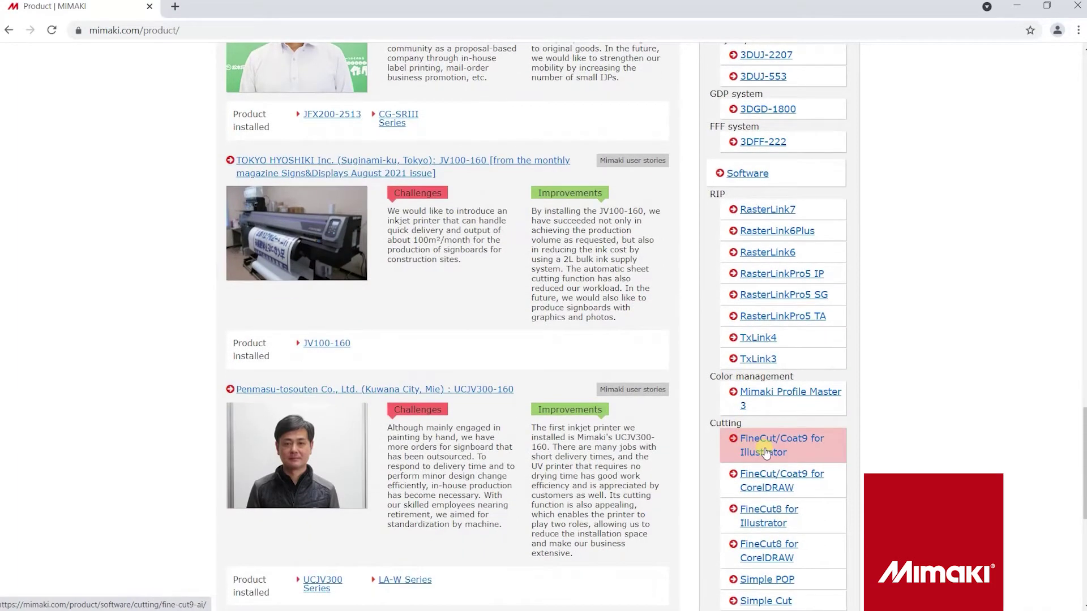
pyautogui.click(765, 452)
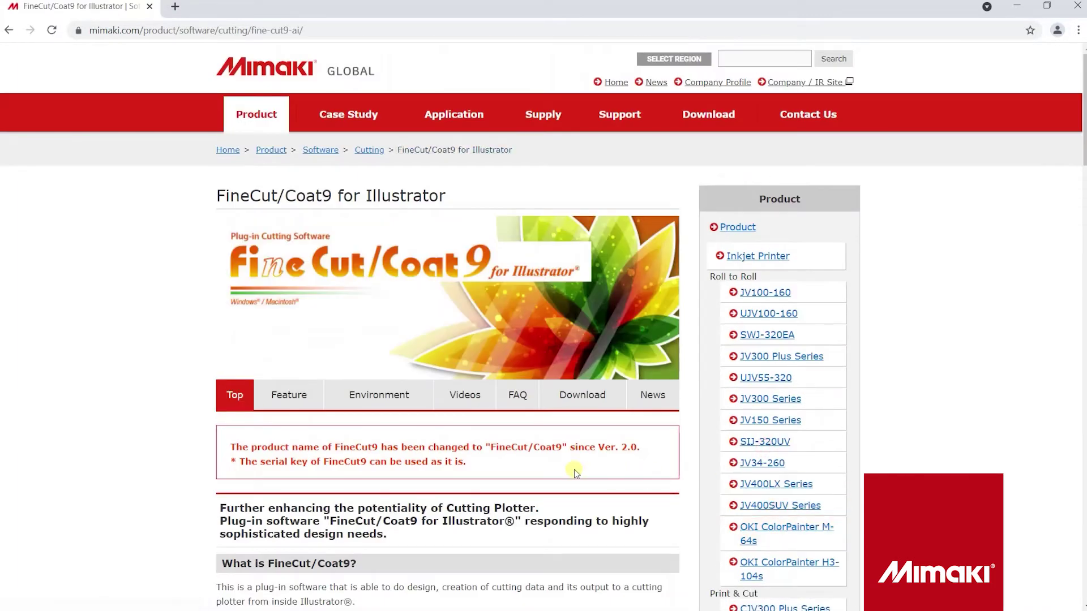
# Open the Ver2.1 Windows software details and download the FC921AIEN.exe installer.
pyautogui.scroll(-2, 575, 473)
pyautogui.scroll(-2, 575, 473)
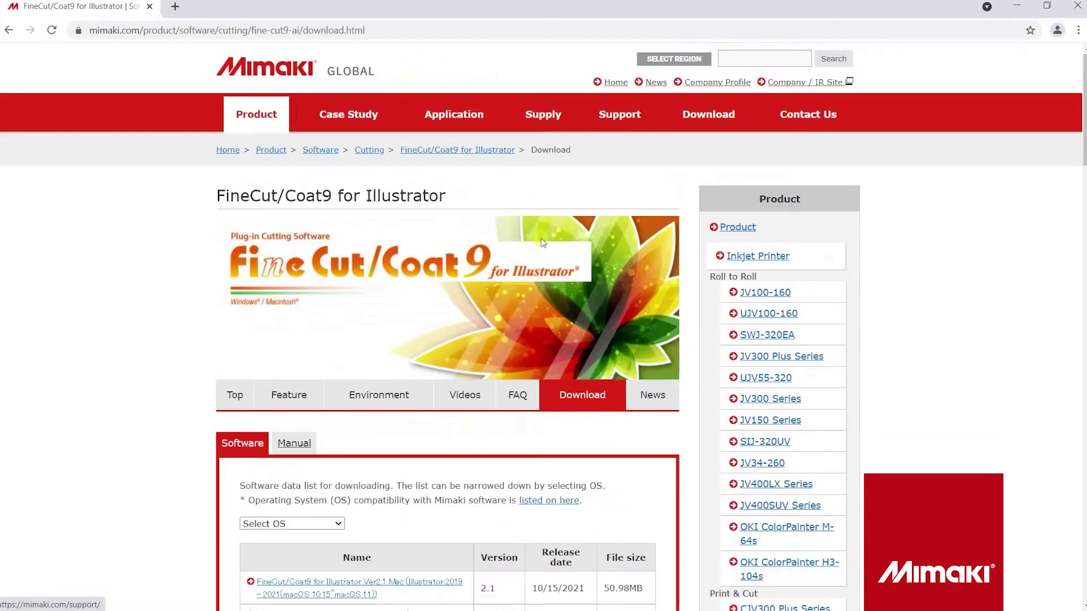
pyautogui.scroll(-5, 514, 462)
pyautogui.scroll(-1, 514, 462)
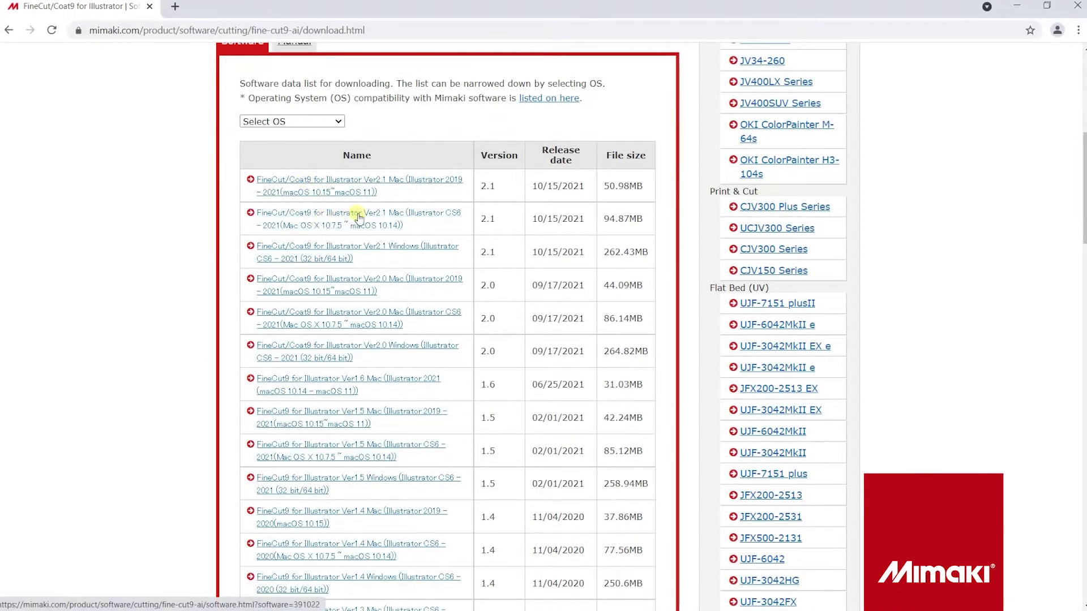
pyautogui.click(385, 250)
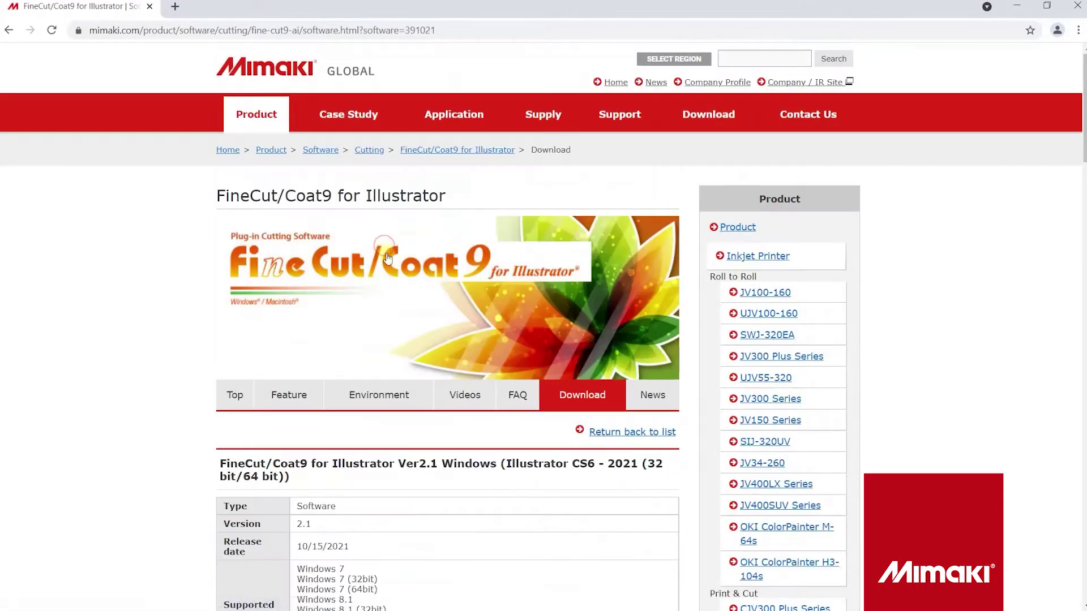
pyautogui.scroll(-5, 410, 345)
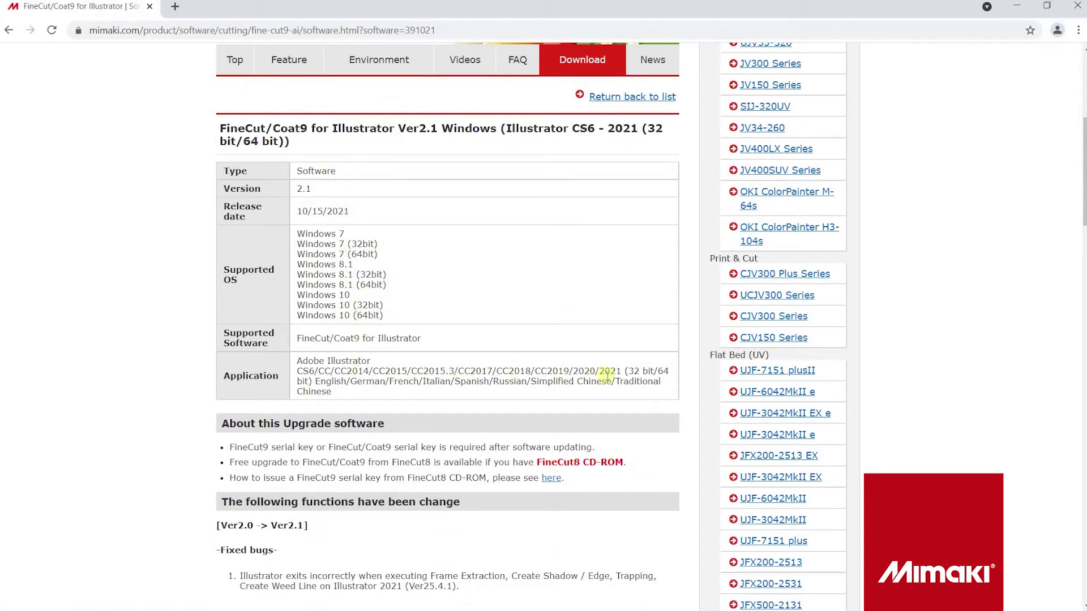
pyautogui.scroll(-15, 621, 383)
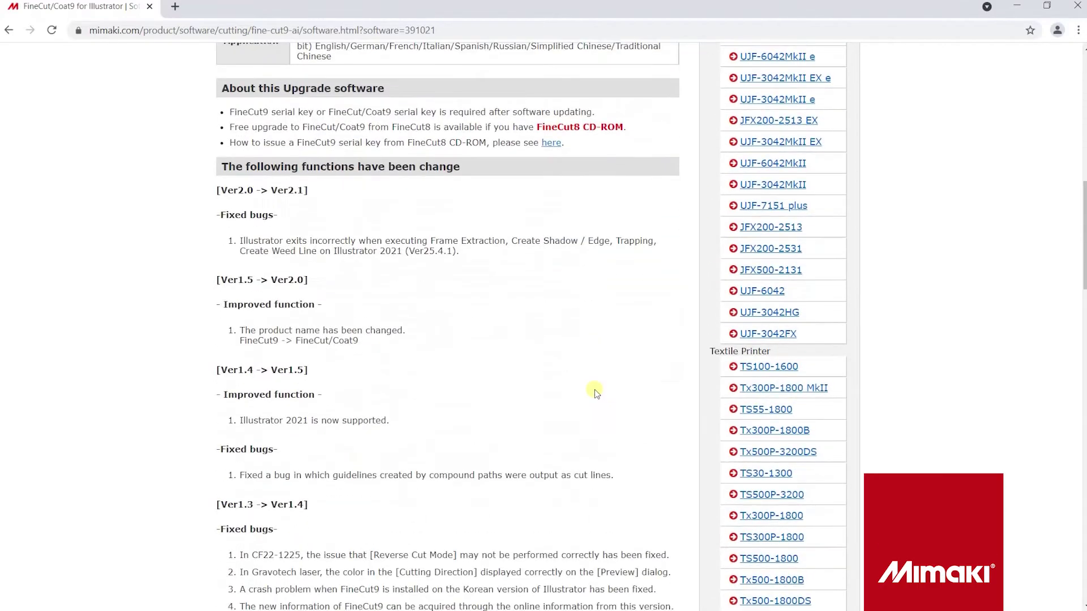
pyautogui.scroll(-20, 494, 378)
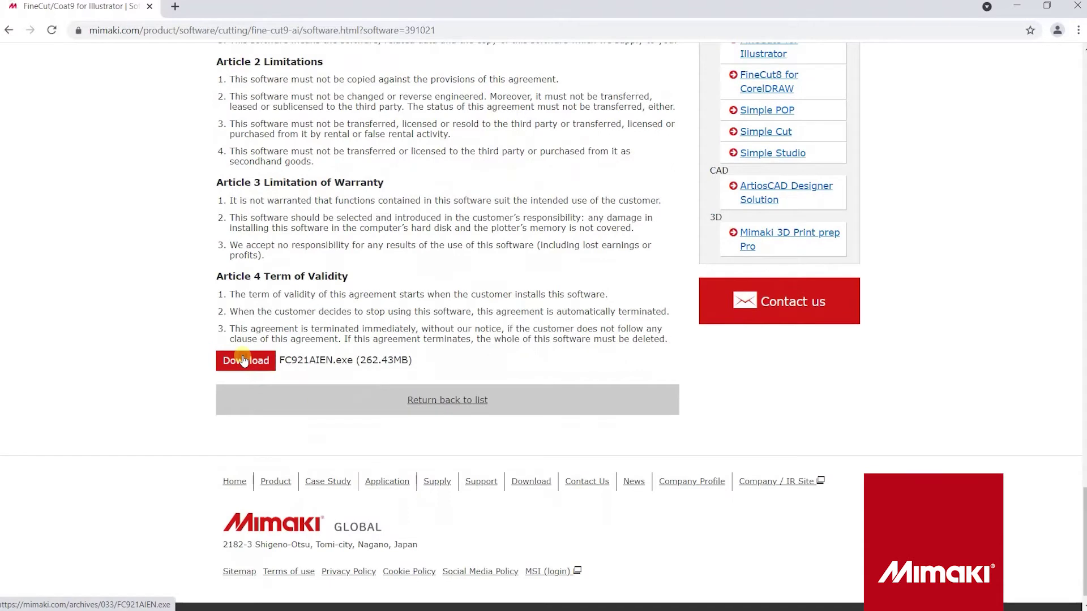
pyautogui.click(243, 361)
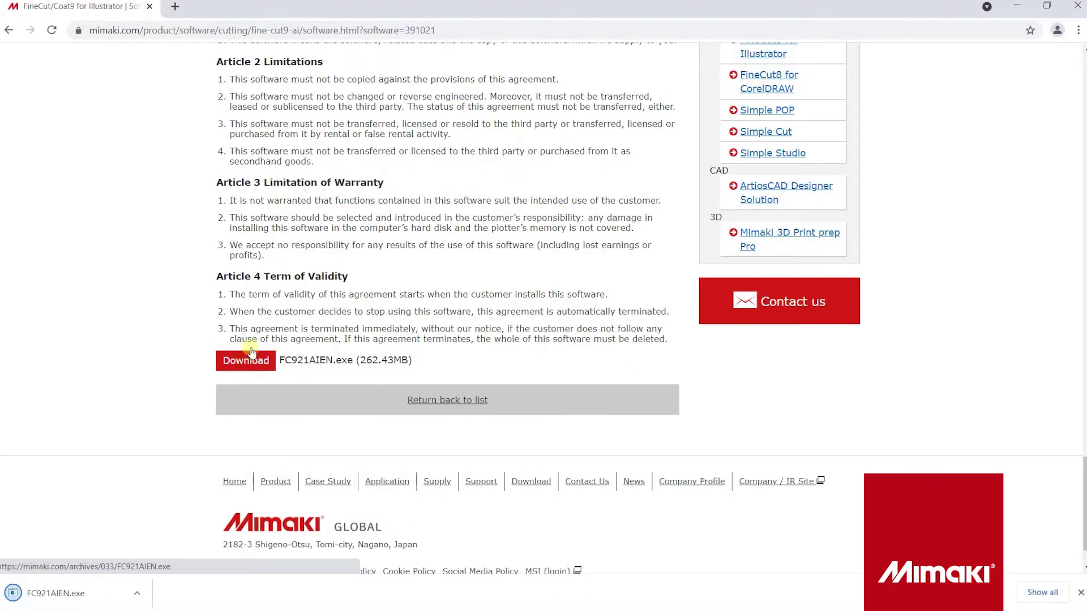
# Run FC921AIEN.exe from the download shelf and unzip it to the desktop.
pyautogui.click(138, 594)
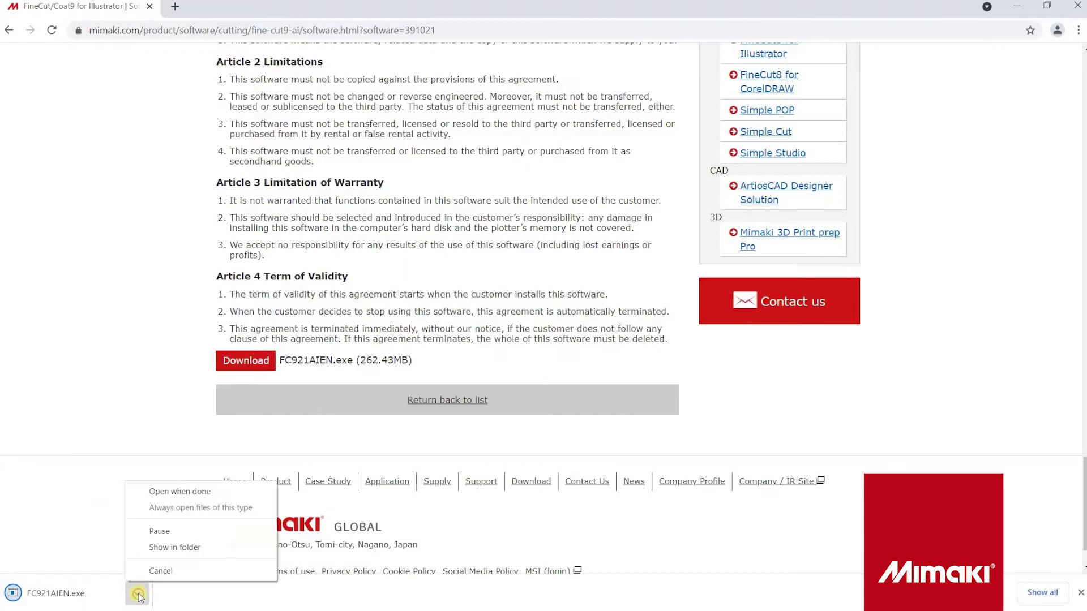
pyautogui.click(180, 492)
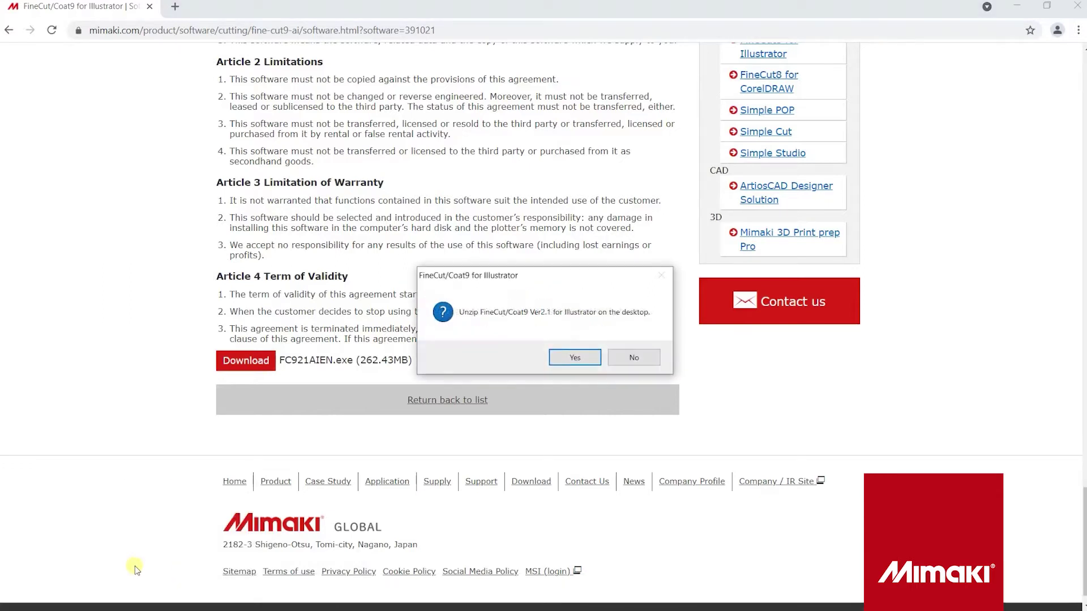
pyautogui.click(575, 357)
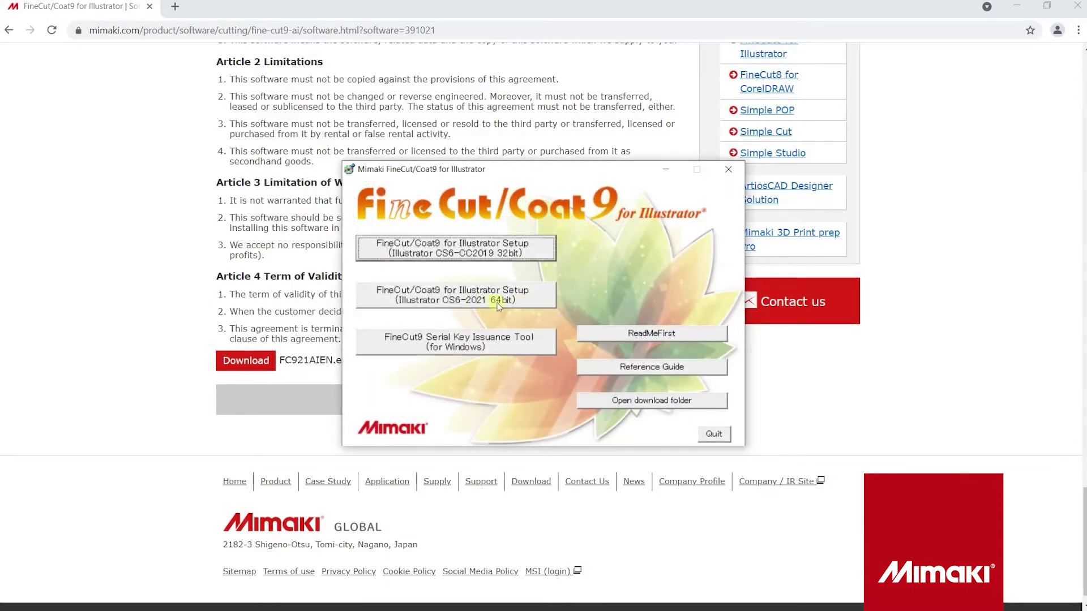
# Run the 64-bit setup, accept the license, and install for Illustrator 2021 and 2020.
pyautogui.click(519, 304)
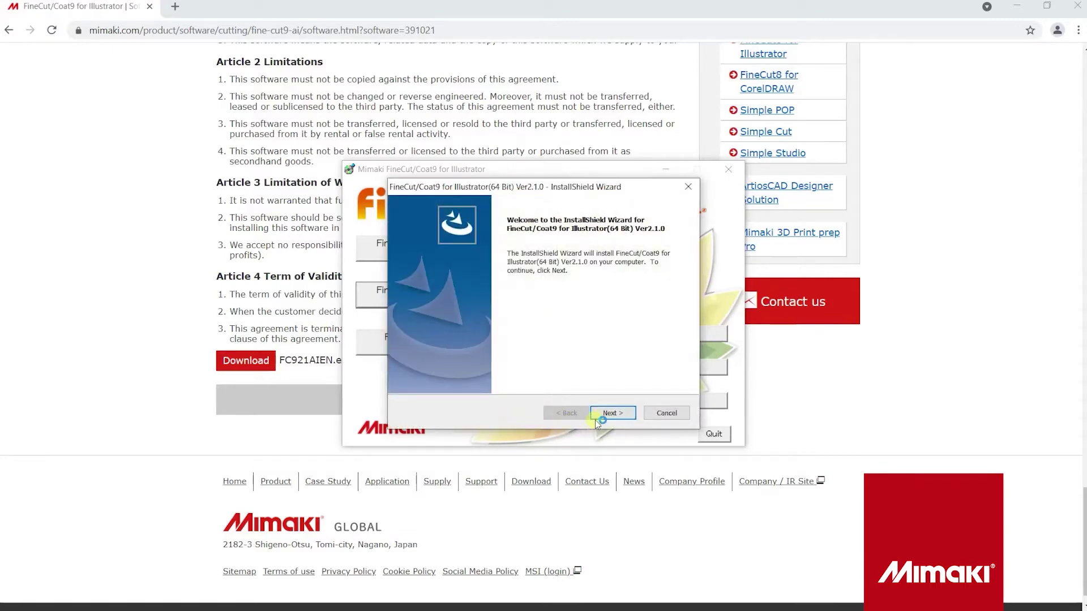
pyautogui.click(597, 417)
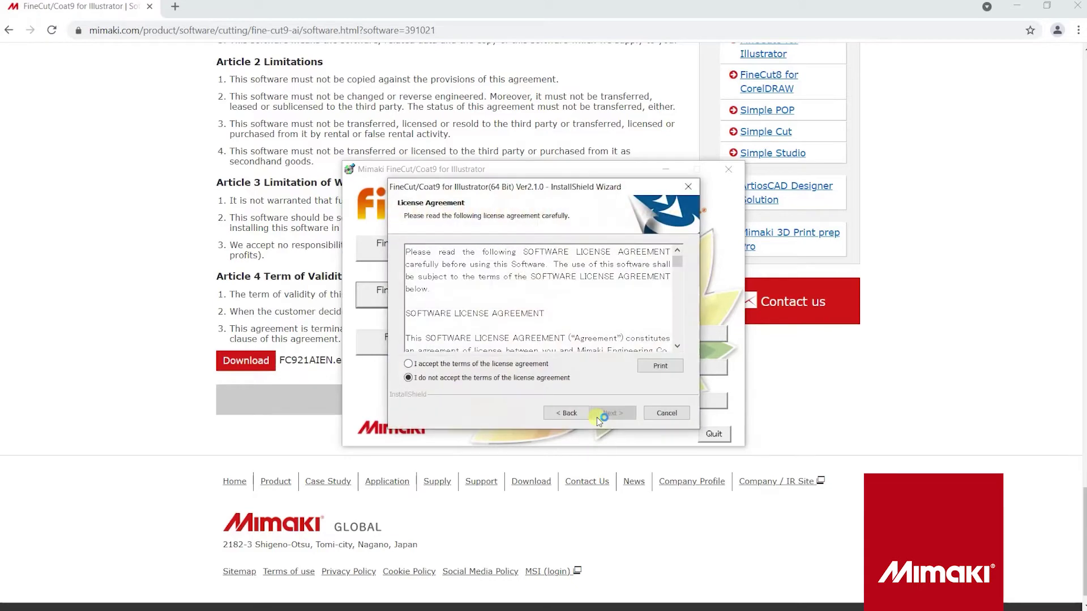
pyautogui.click(486, 365)
pyautogui.click(600, 416)
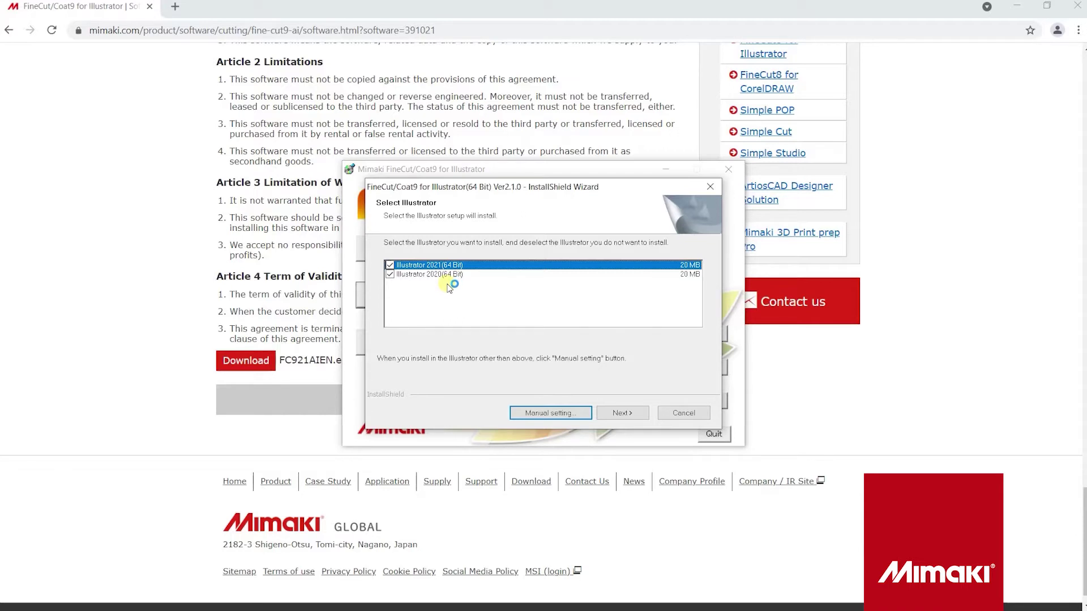
pyautogui.click(644, 418)
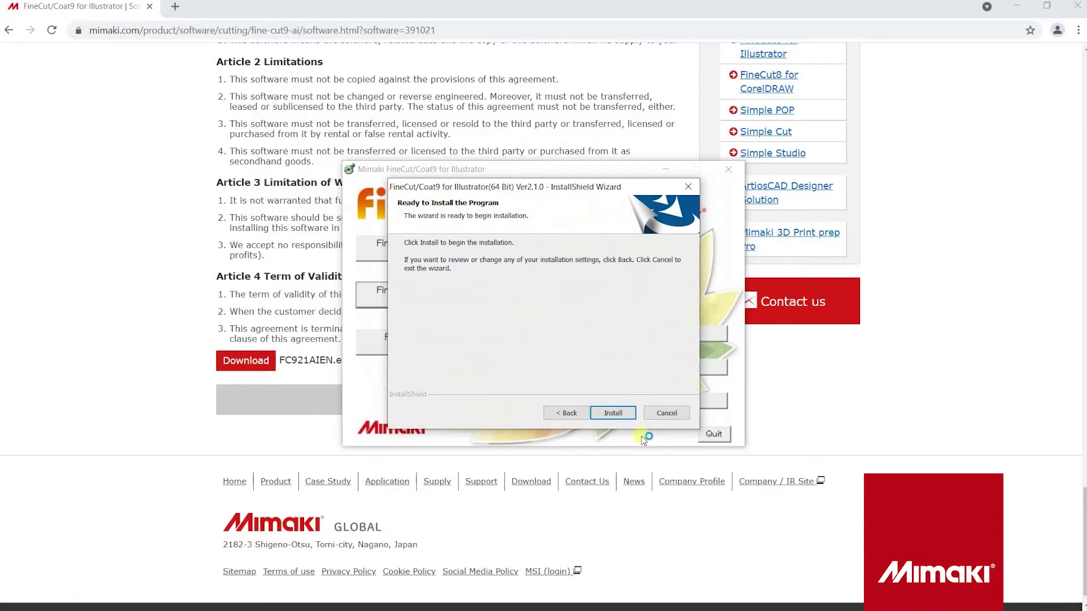
pyautogui.click(622, 416)
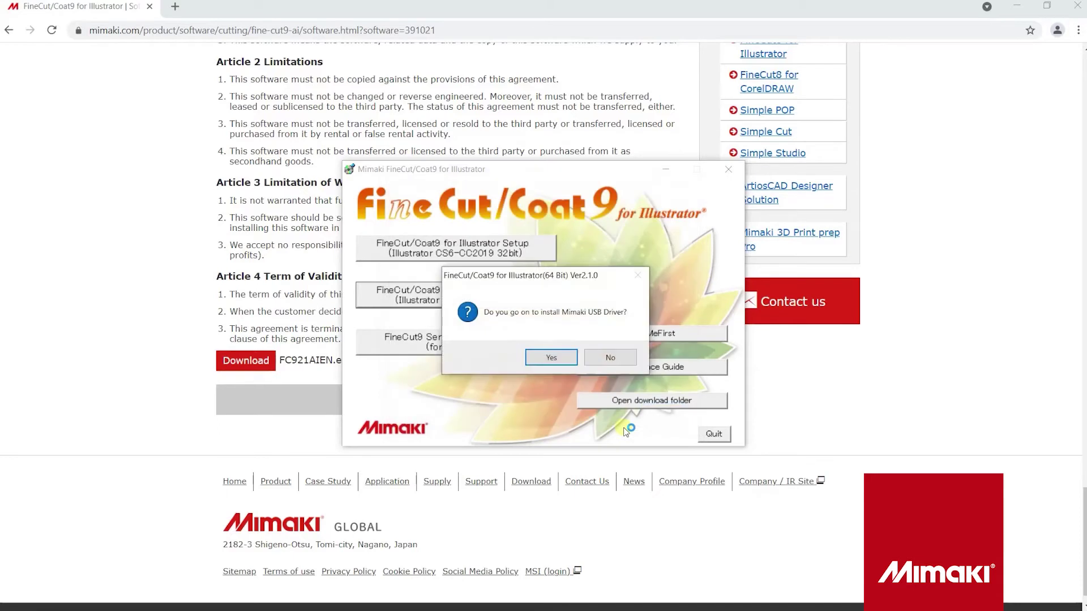
# Attempt the English Mimaki USB driver install and acknowledge that a newer driver already exists.
pyautogui.click(571, 359)
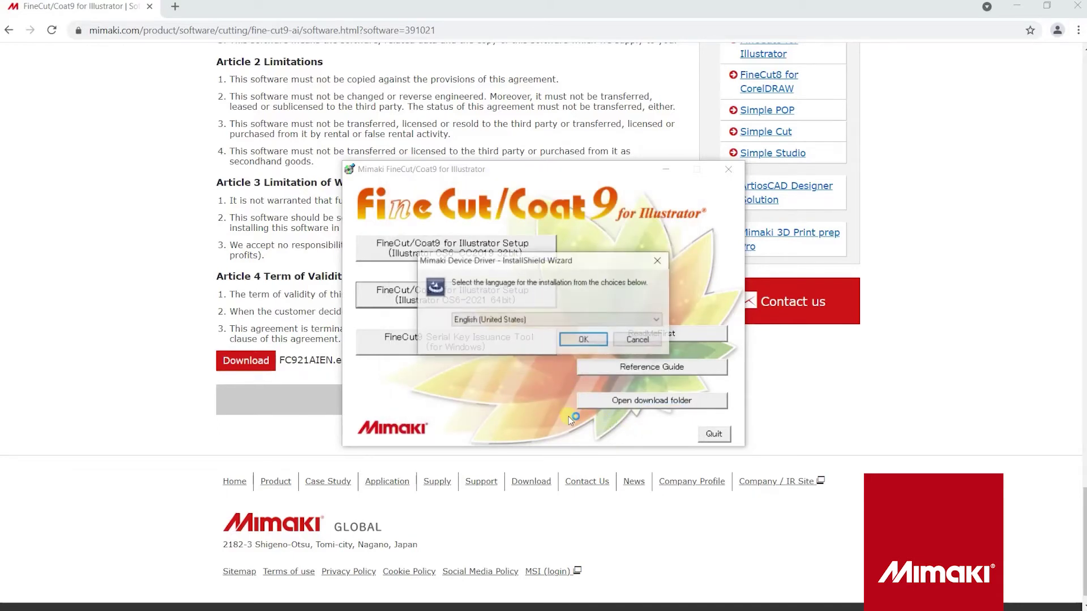
pyautogui.click(586, 339)
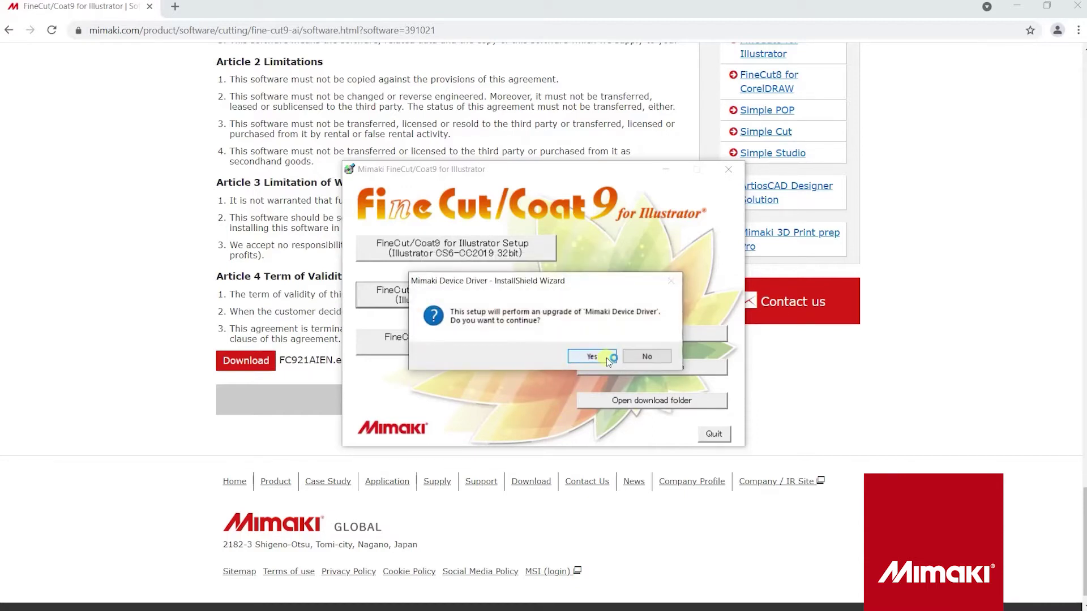
pyautogui.click(606, 358)
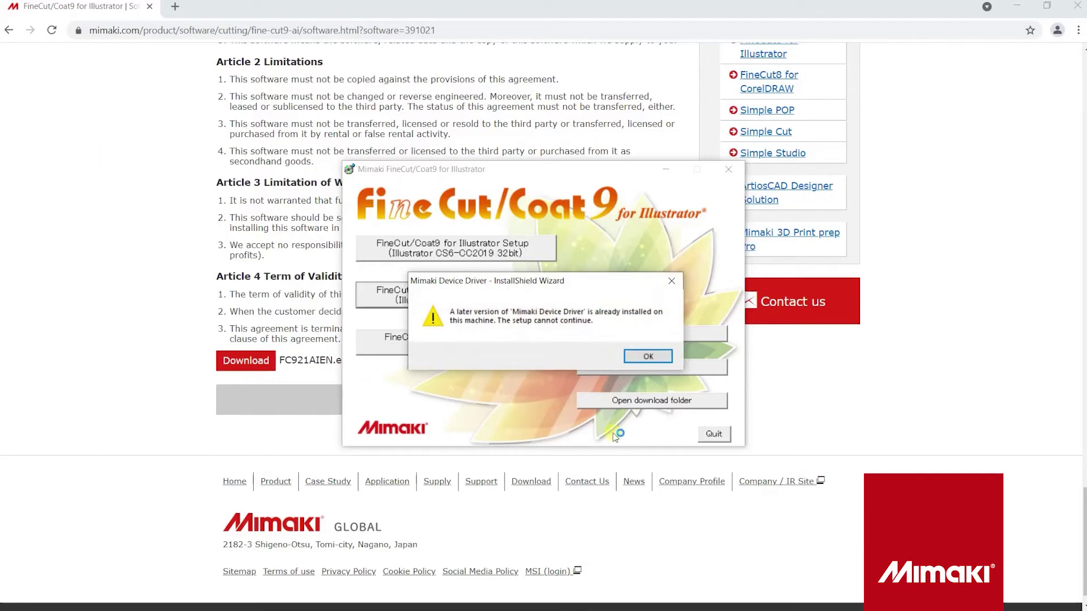
pyautogui.click(649, 357)
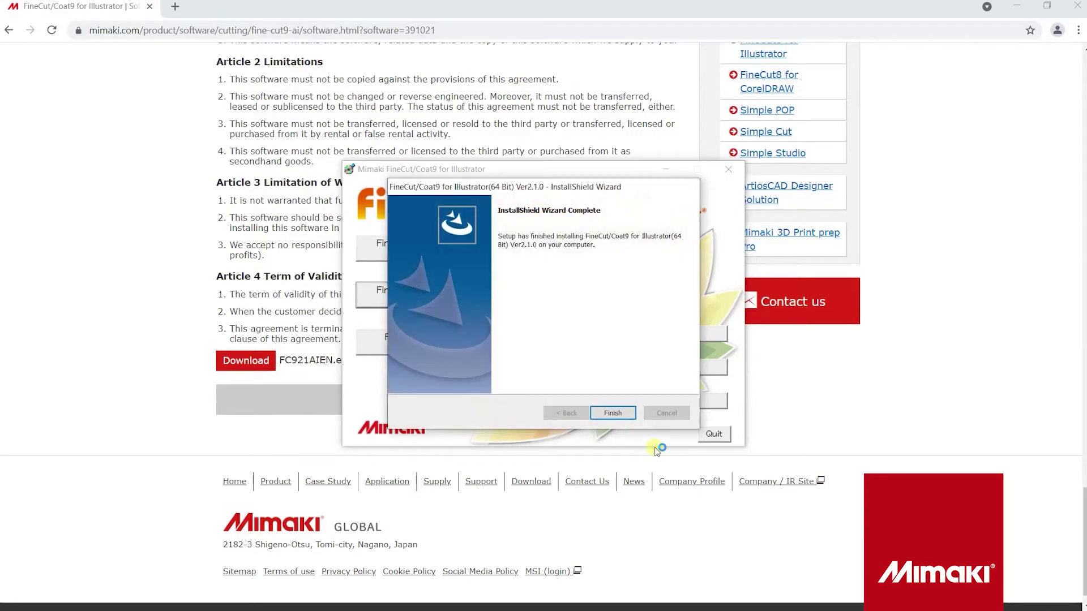
# Finish the FineCut installation wizard, close the launcher, and minimize Chrome.
pyautogui.click(631, 416)
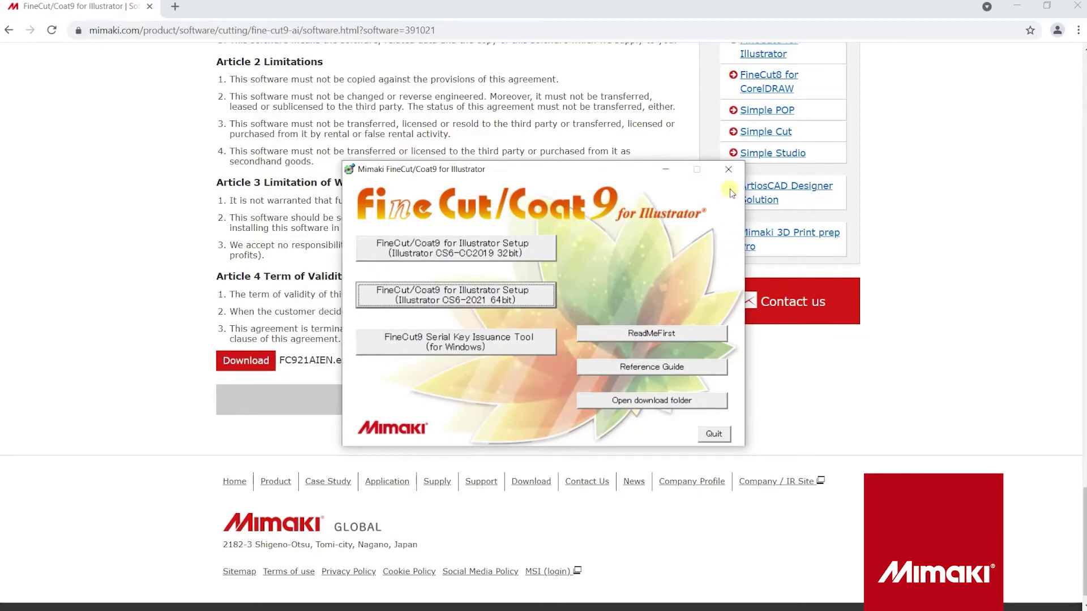
pyautogui.click(729, 171)
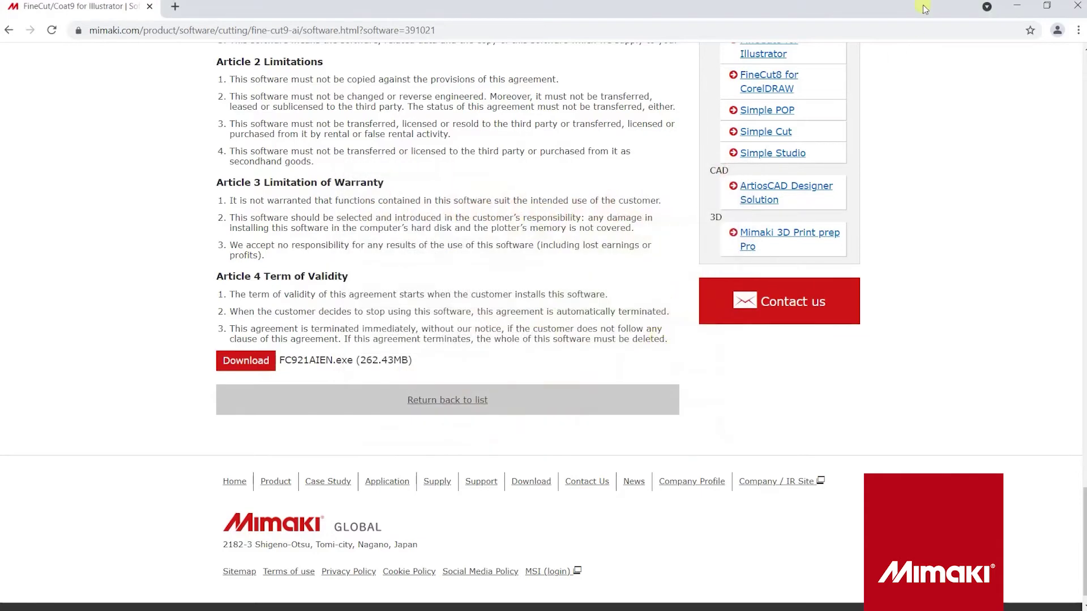
pyautogui.click(1016, 6)
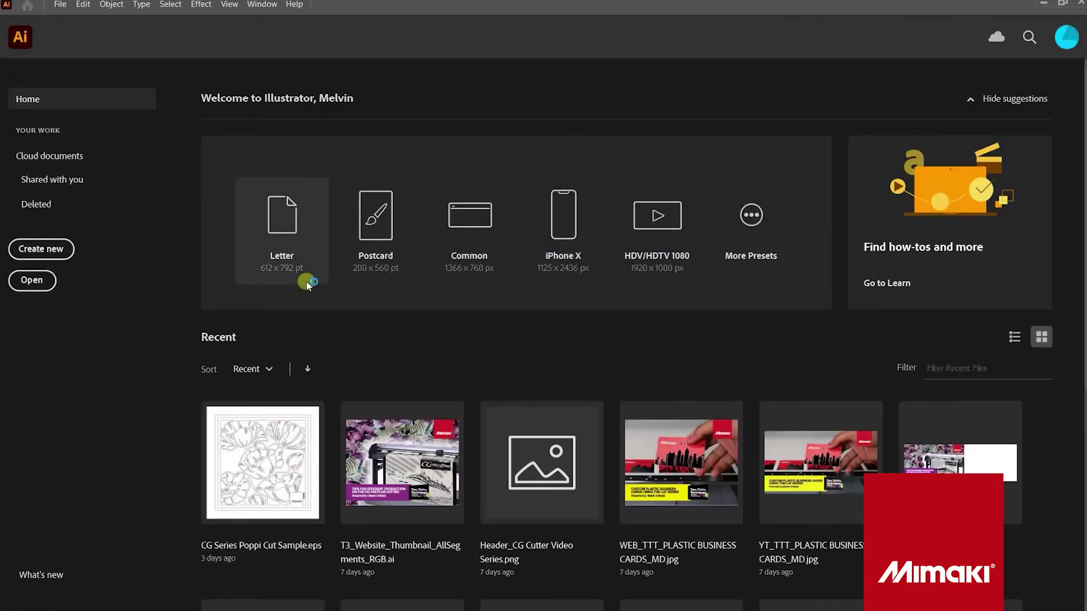
# Open the Mimaki FineCut panel from the Window menu, reposition it, and dismiss the online notices.
pyautogui.click(265, 6)
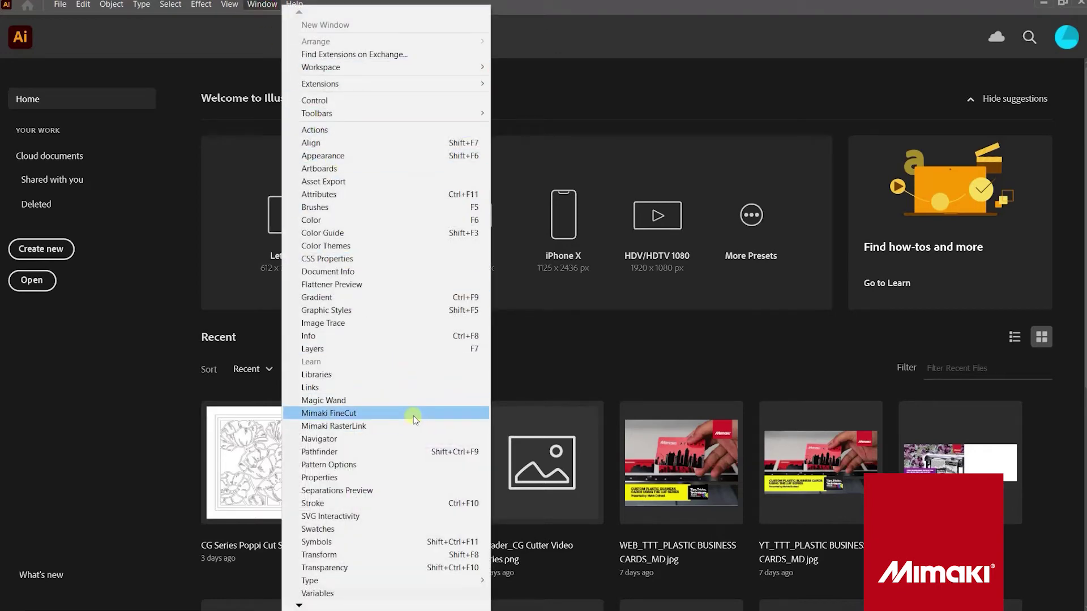
pyautogui.click(415, 420)
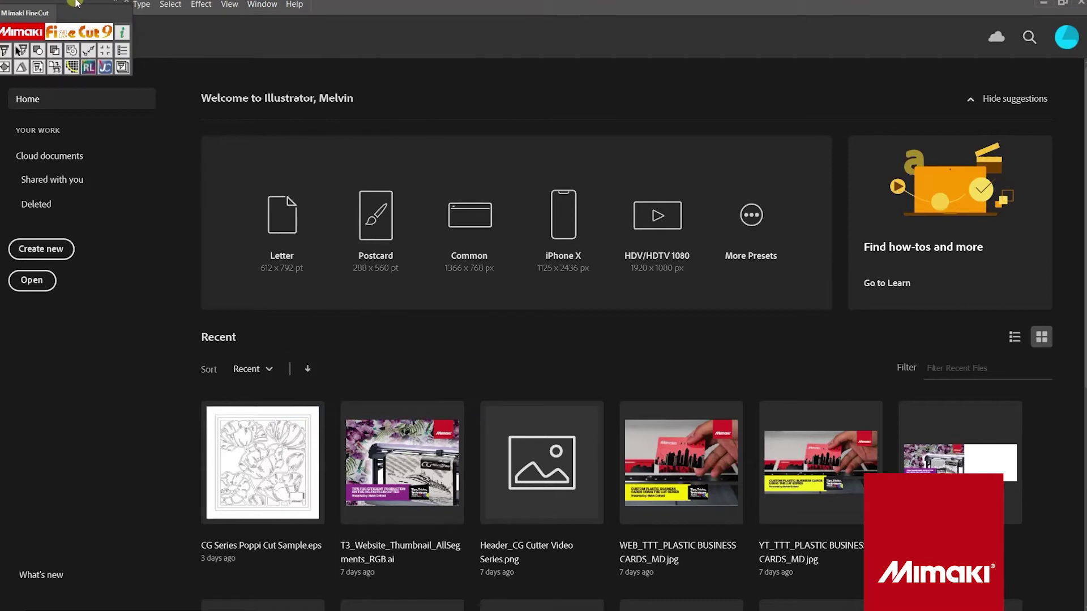
pyautogui.moveTo(93, 6); pyautogui.dragTo(338, 110)
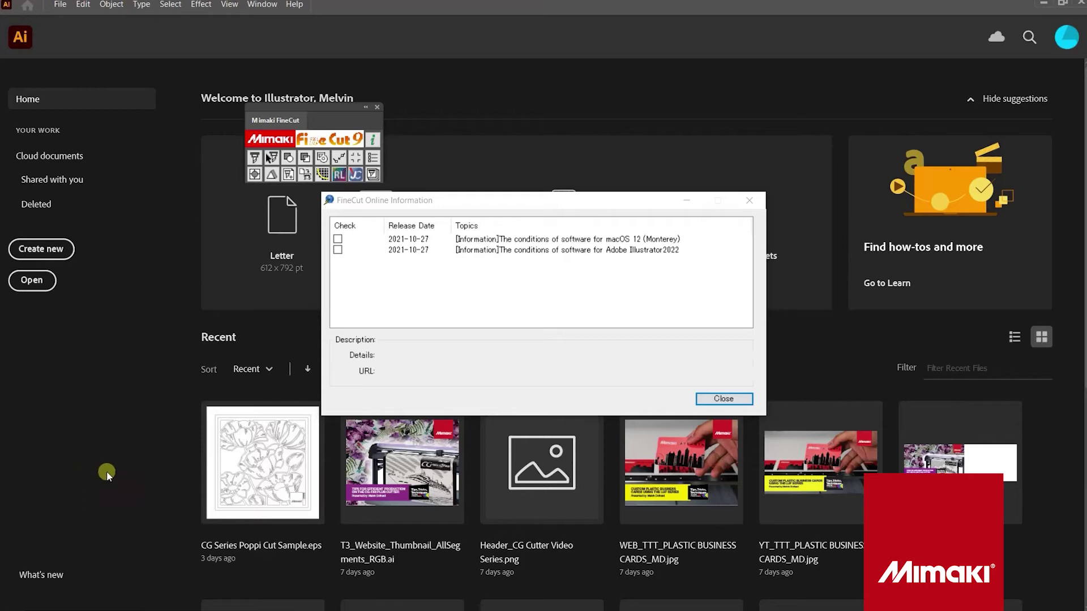
pyautogui.click(711, 399)
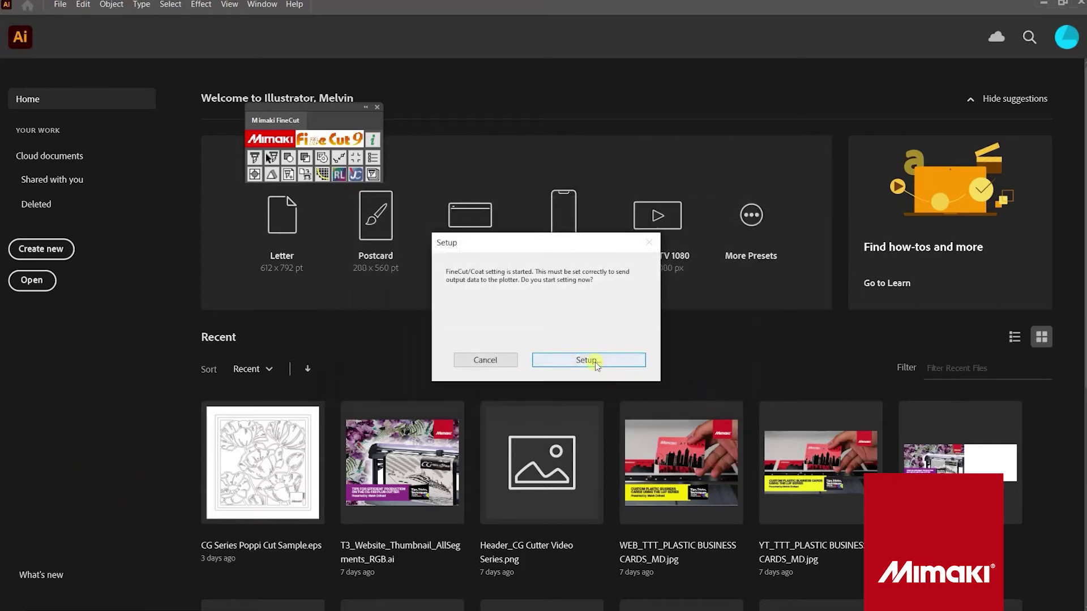
# Set the plotter to CG-SRIII Series with MGL-IIc, 0.025mm step and Line approximation.
pyautogui.click(595, 362)
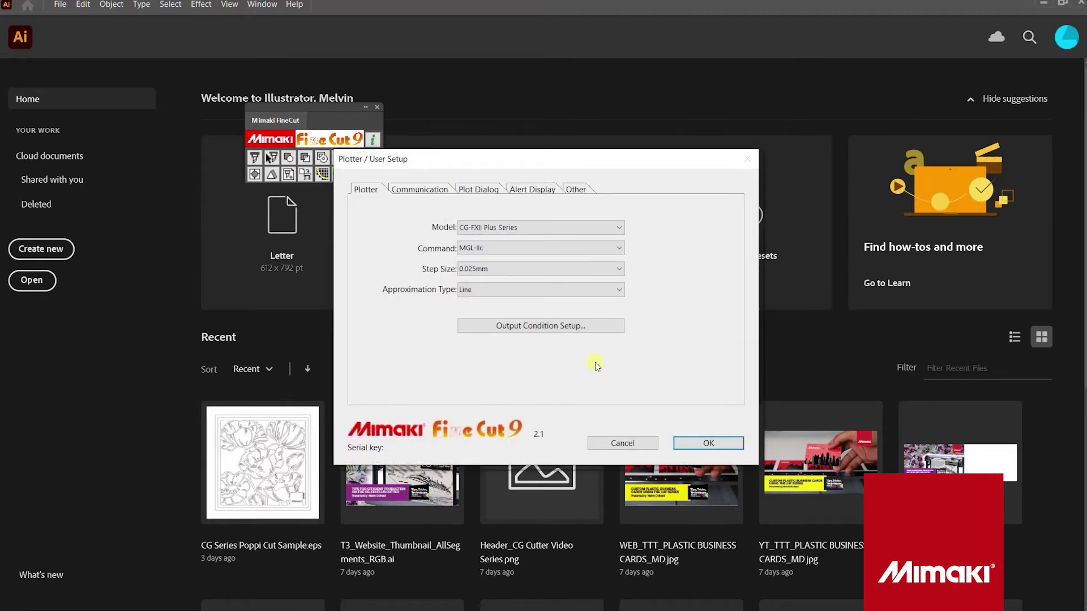
pyautogui.click(535, 227)
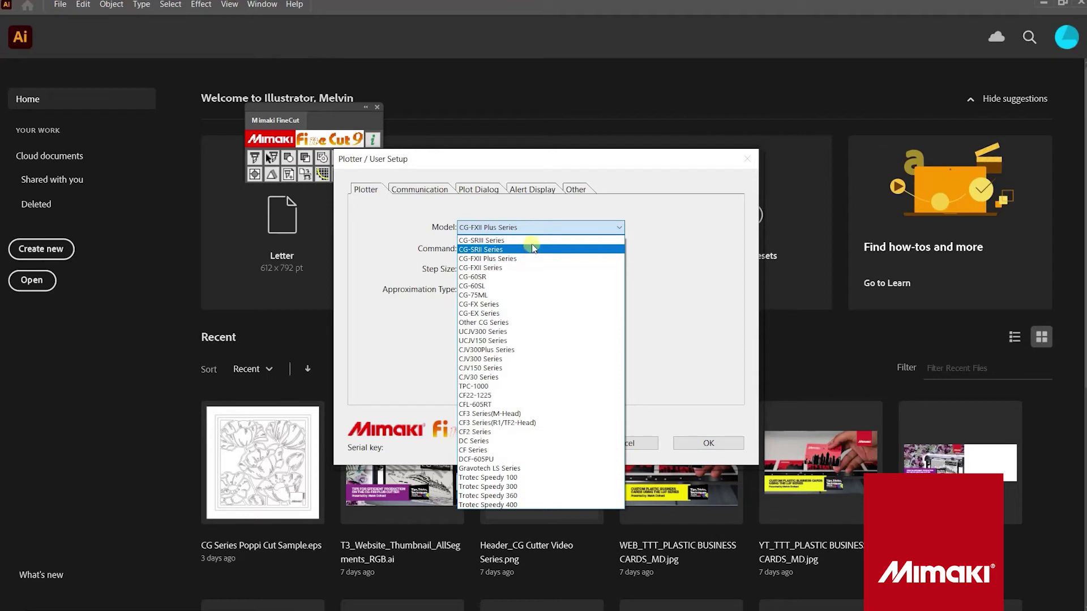
pyautogui.click(534, 243)
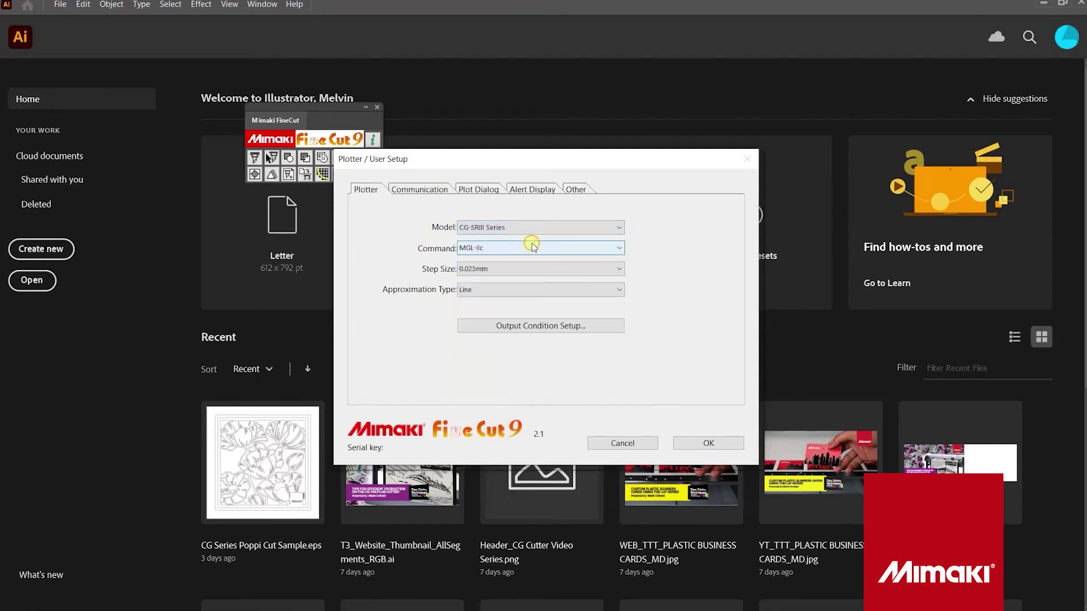
pyautogui.click(606, 250)
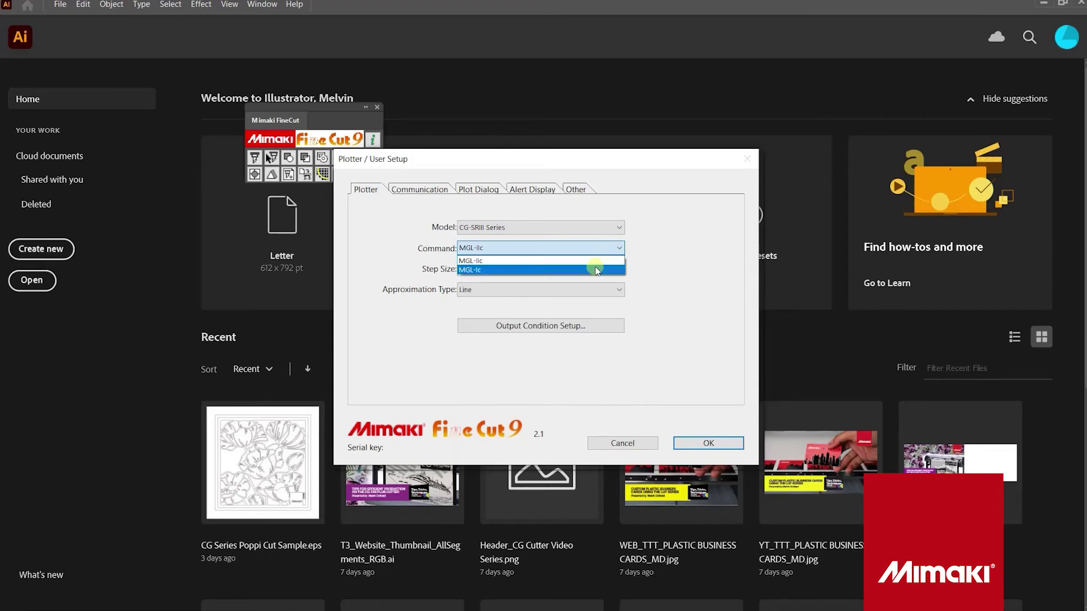
pyautogui.click(597, 261)
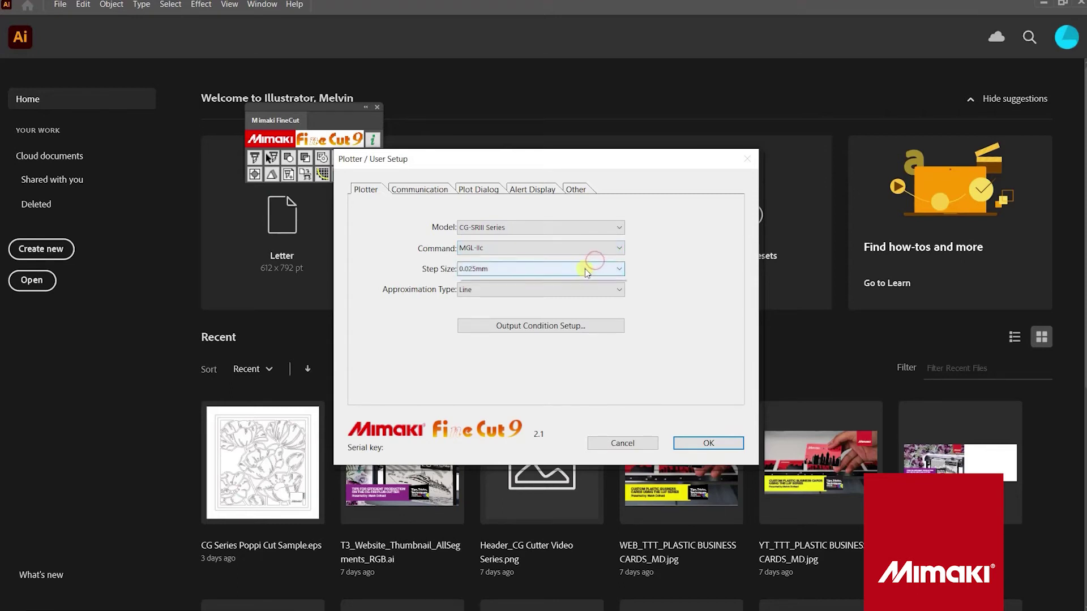
pyautogui.click(584, 268)
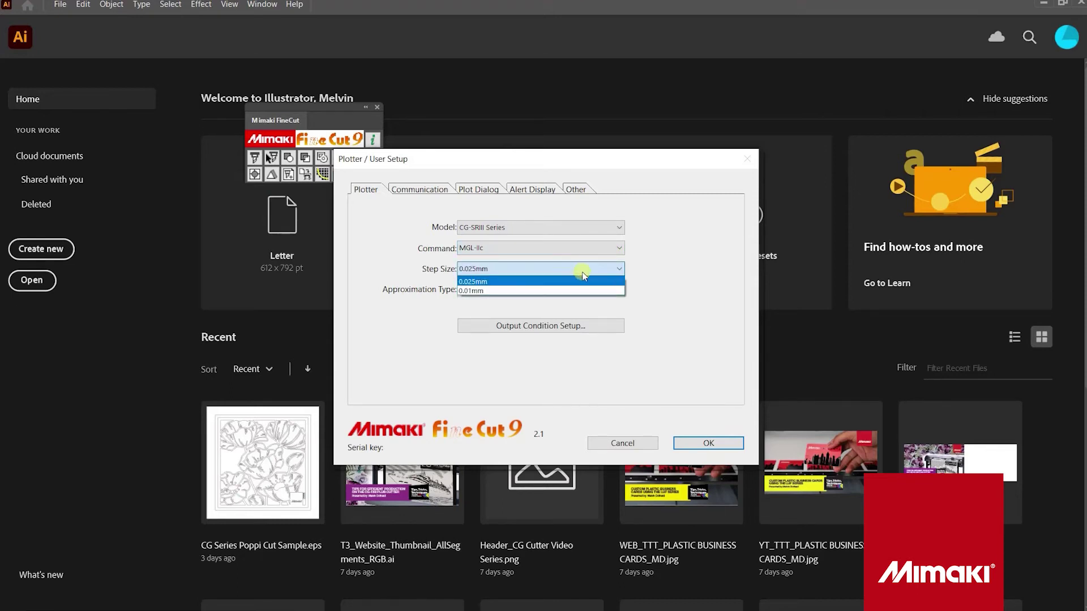
pyautogui.click(579, 282)
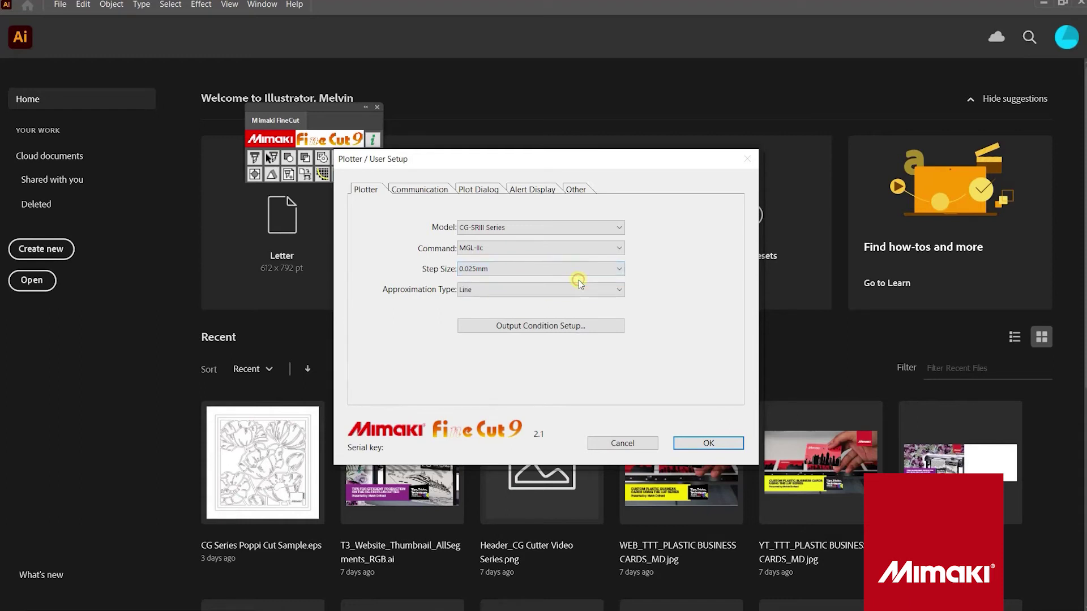
pyautogui.click(577, 289)
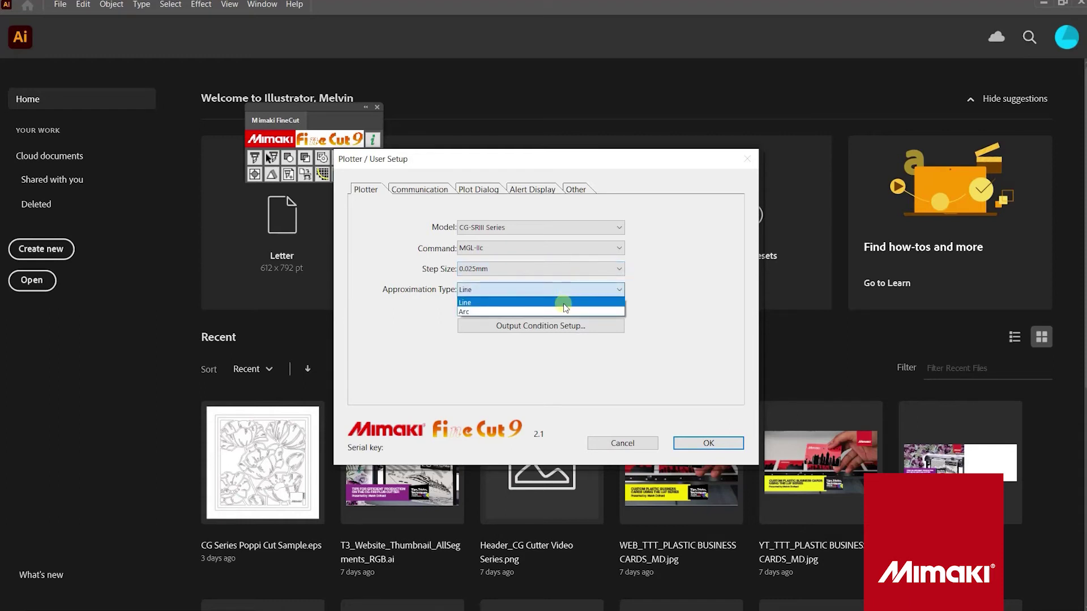
pyautogui.click(562, 304)
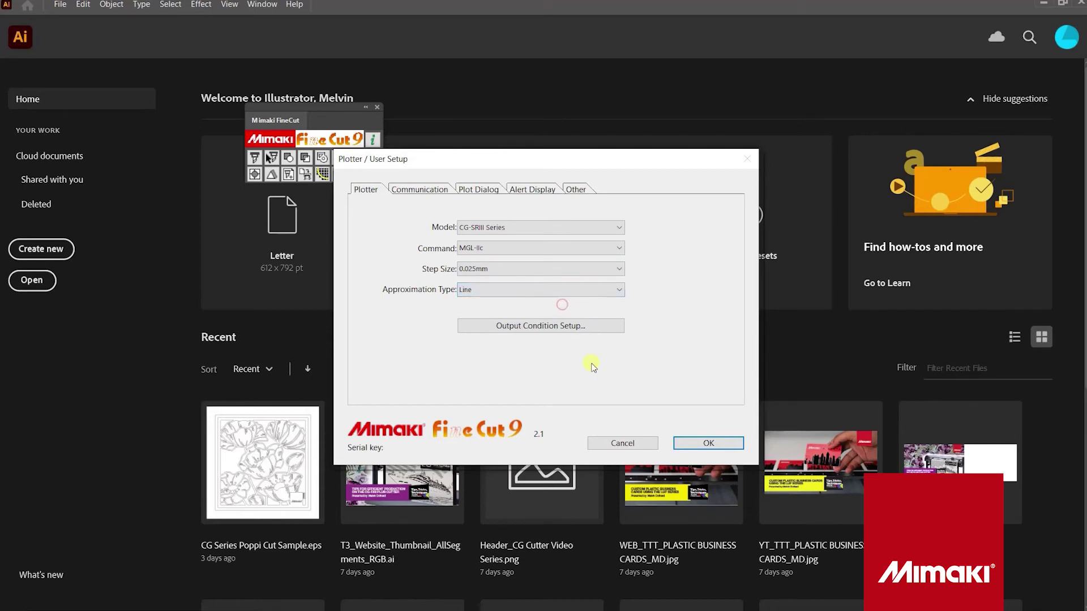
# Set communication to USB on the CG-SR3 port and save the plotter setup.
pyautogui.click(406, 189)
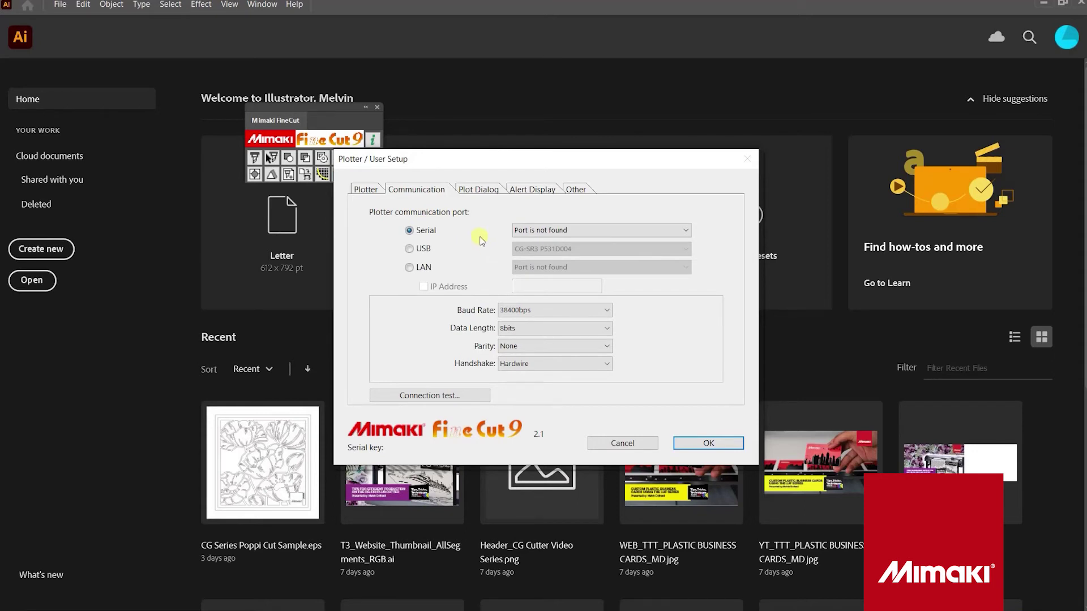
pyautogui.click(409, 249)
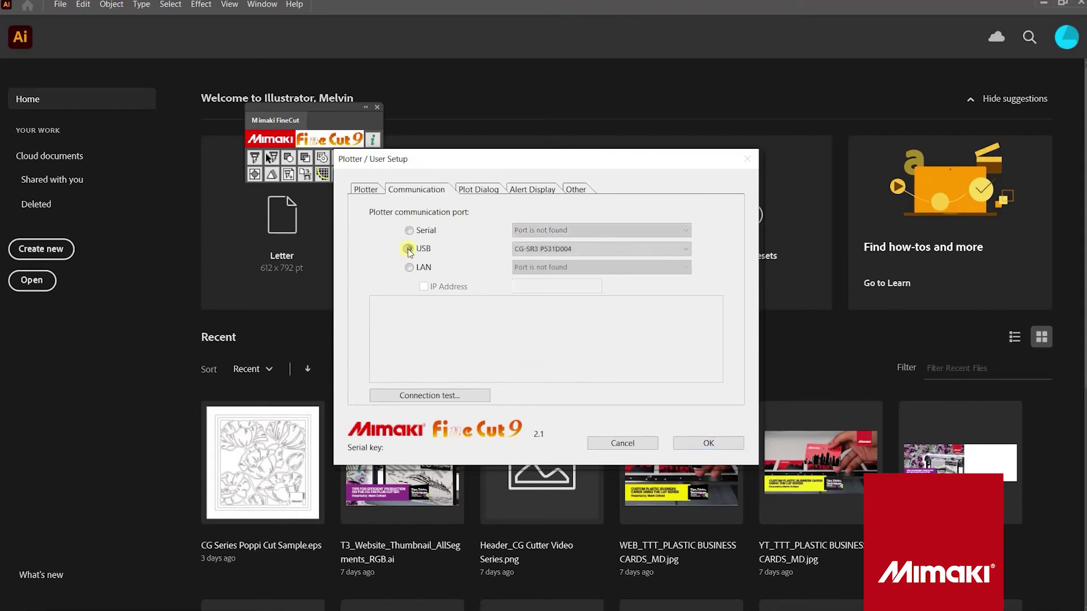
pyautogui.click(607, 250)
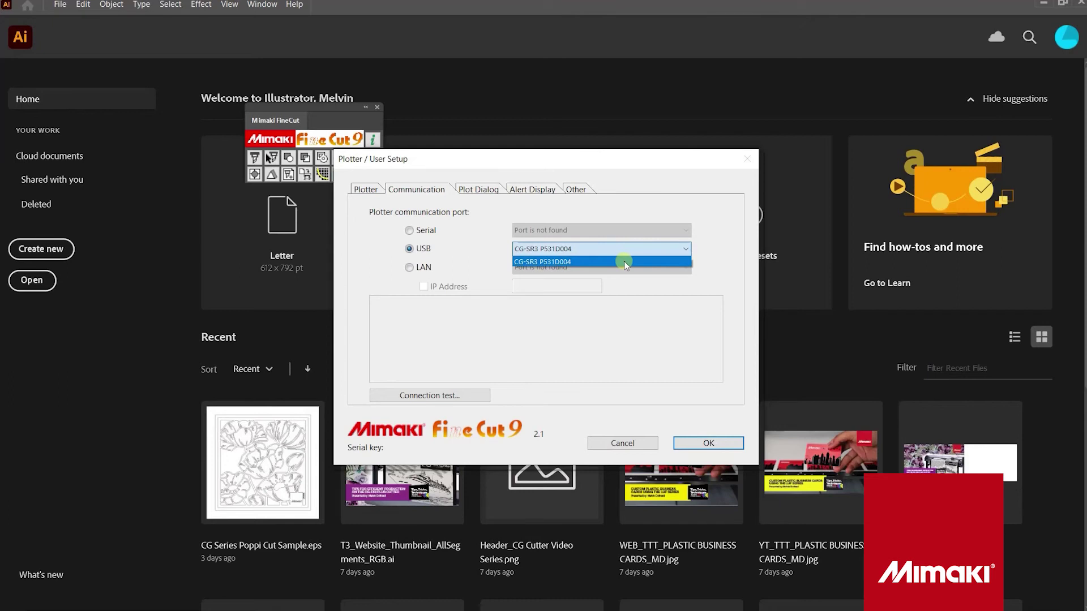
pyautogui.click(624, 261)
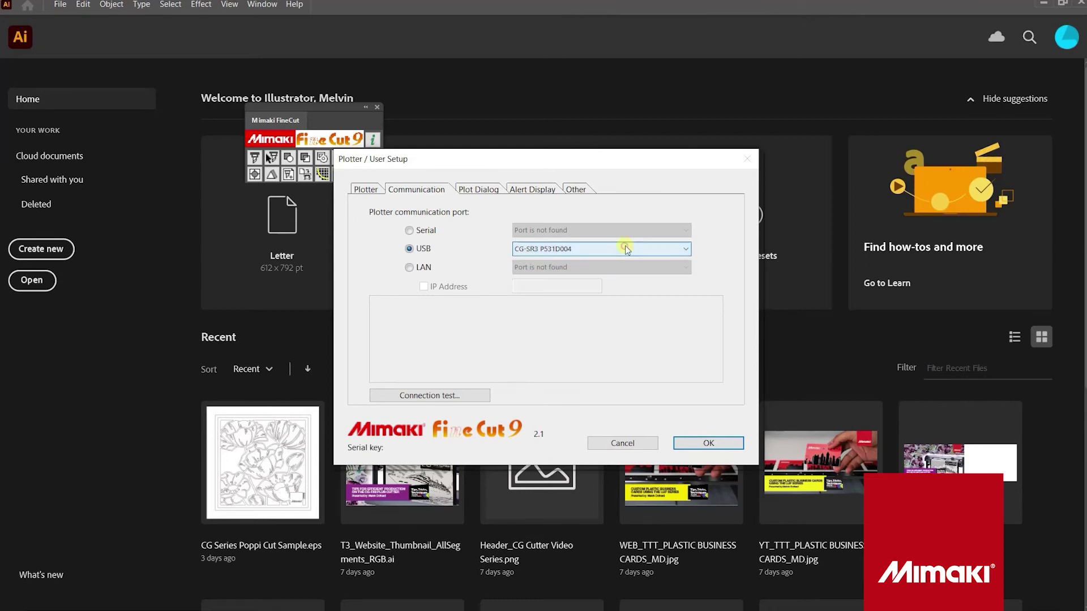
pyautogui.click(707, 444)
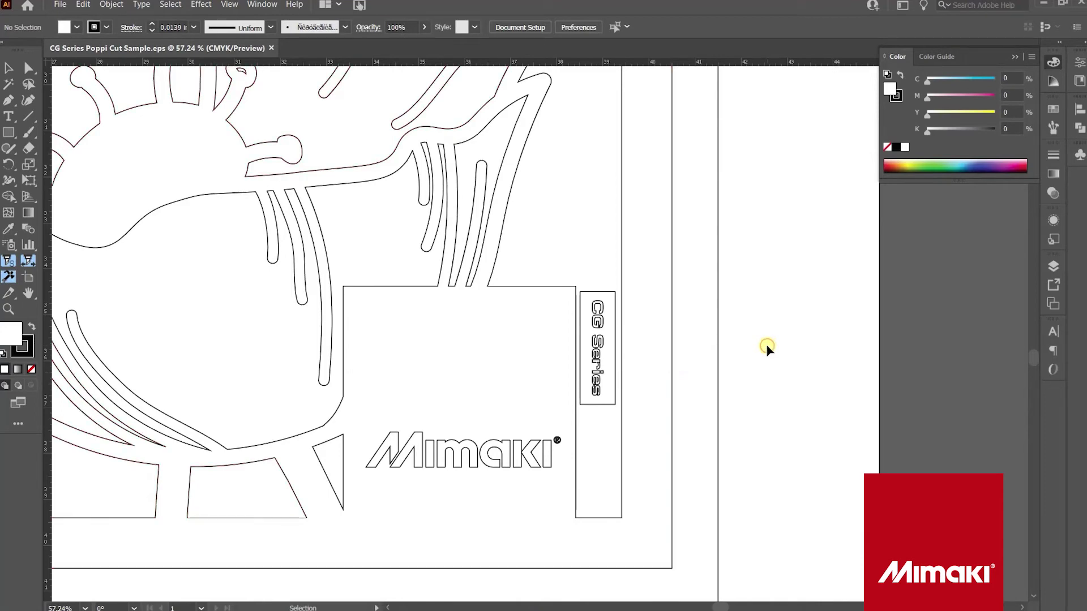
# Fit the poppy artboard to the window, reopen the Mimaki FineCut panel, and start plotting.
pyautogui.hotkey('ctrl', '0')
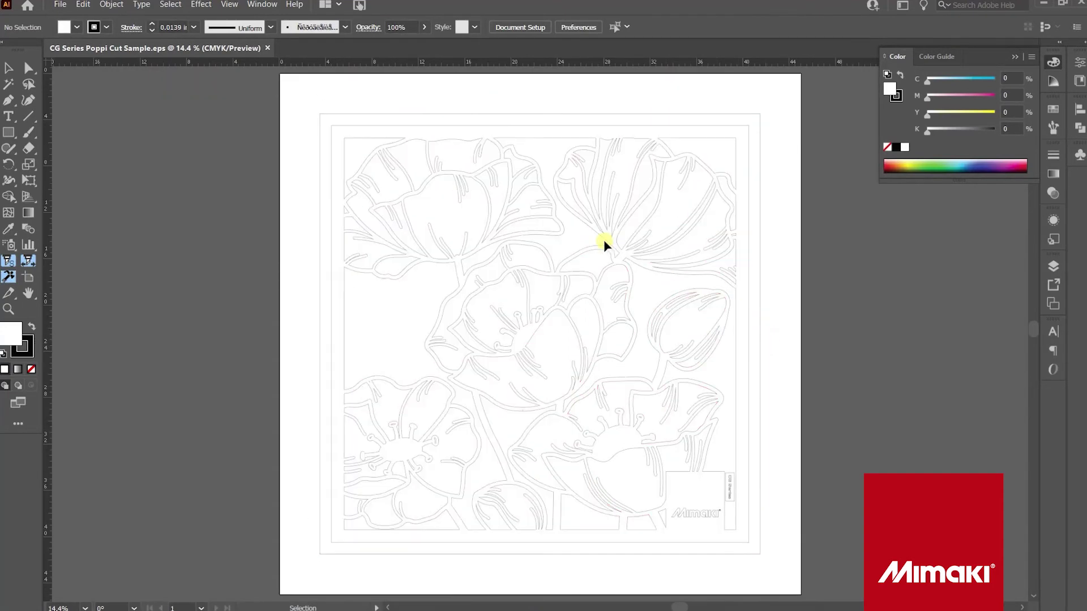
pyautogui.click(261, 5)
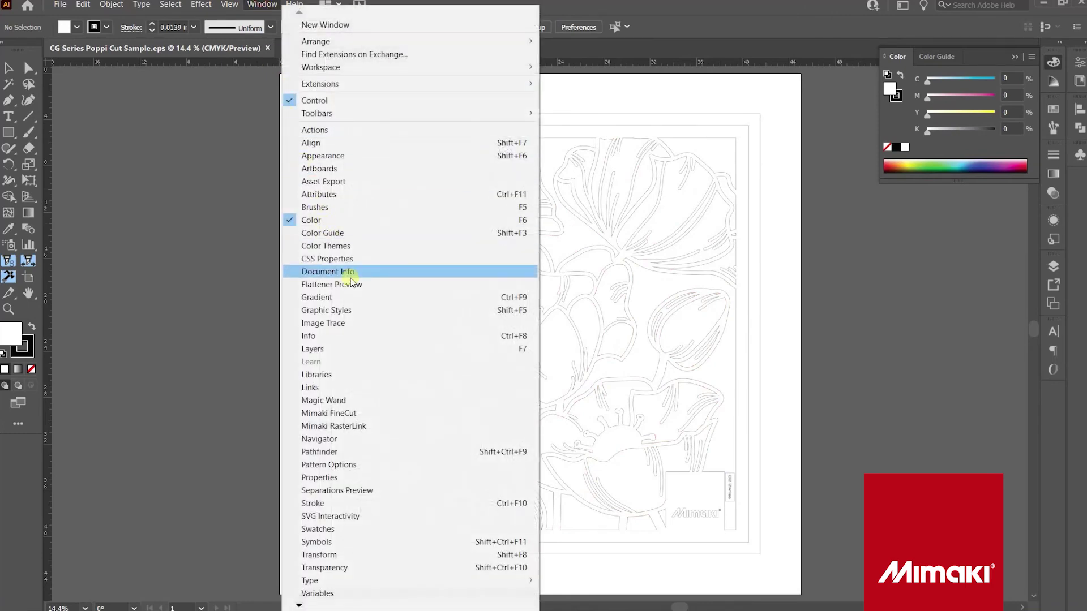
pyautogui.click(369, 414)
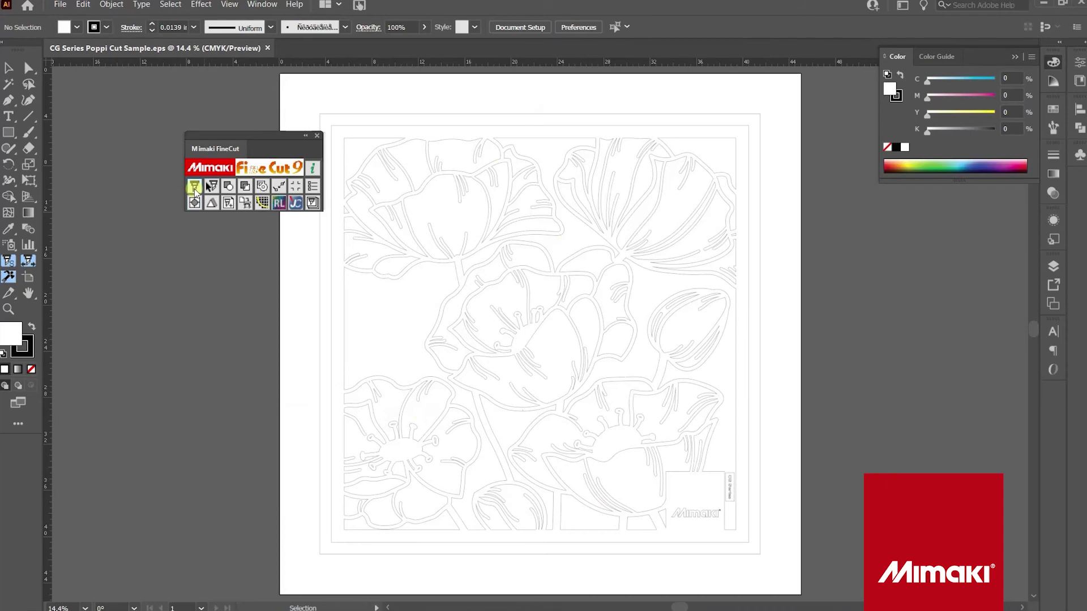
pyautogui.click(195, 188)
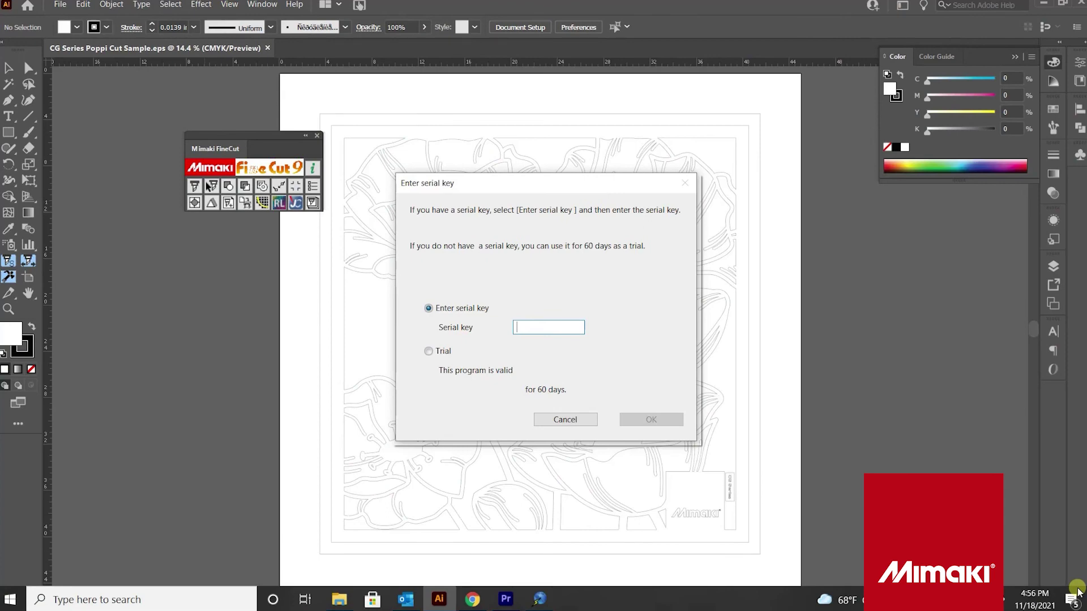
# Register FineCut with its serial key and accept cutting the stroked poppy paths along their centres.
pyautogui.write('XXXXXXXX')
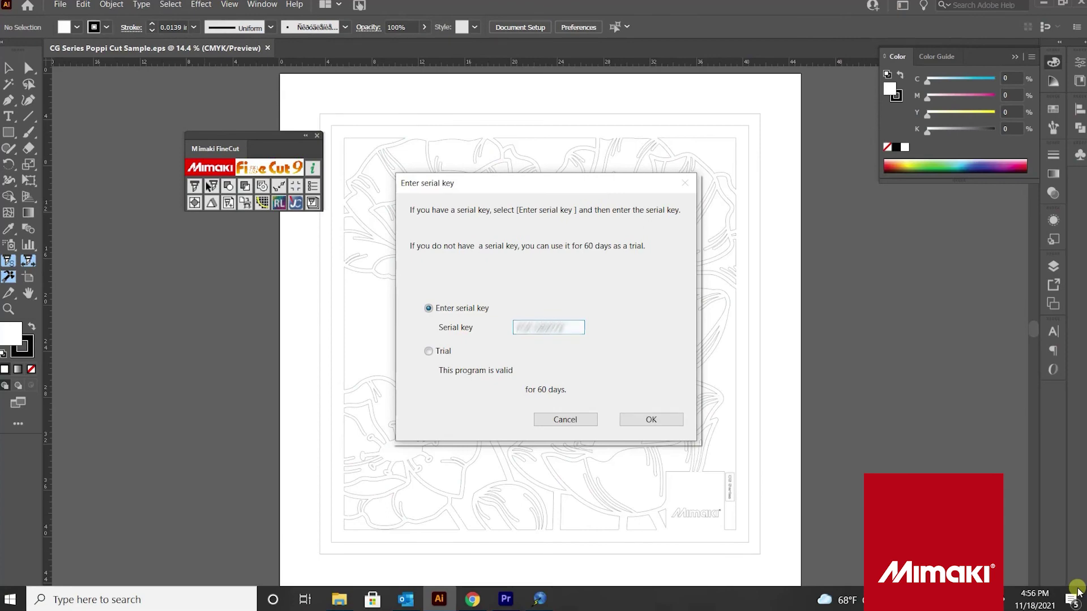
pyautogui.click(668, 419)
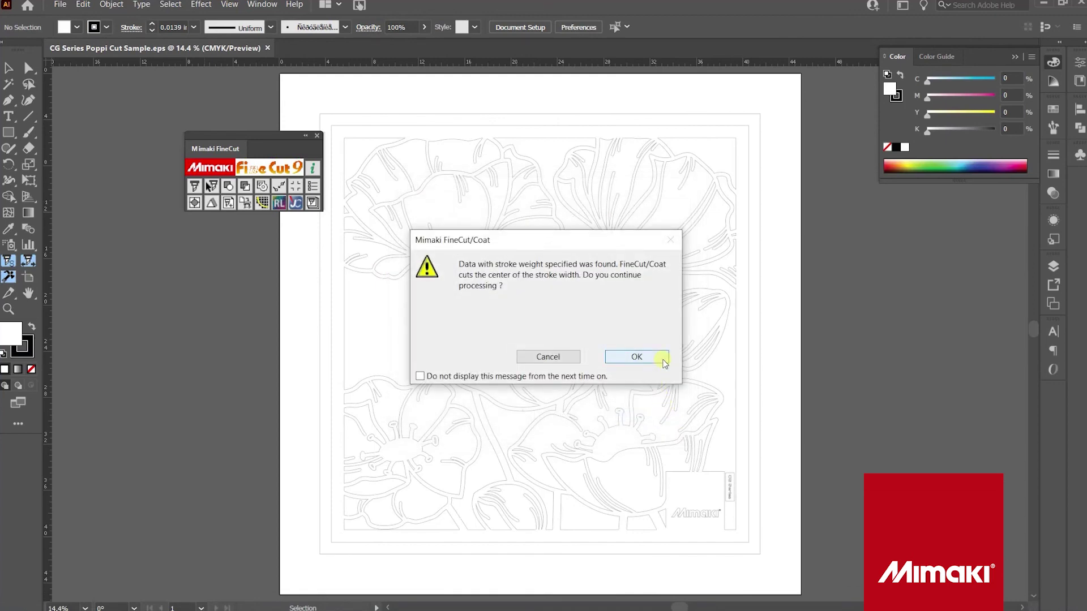
pyautogui.click(665, 357)
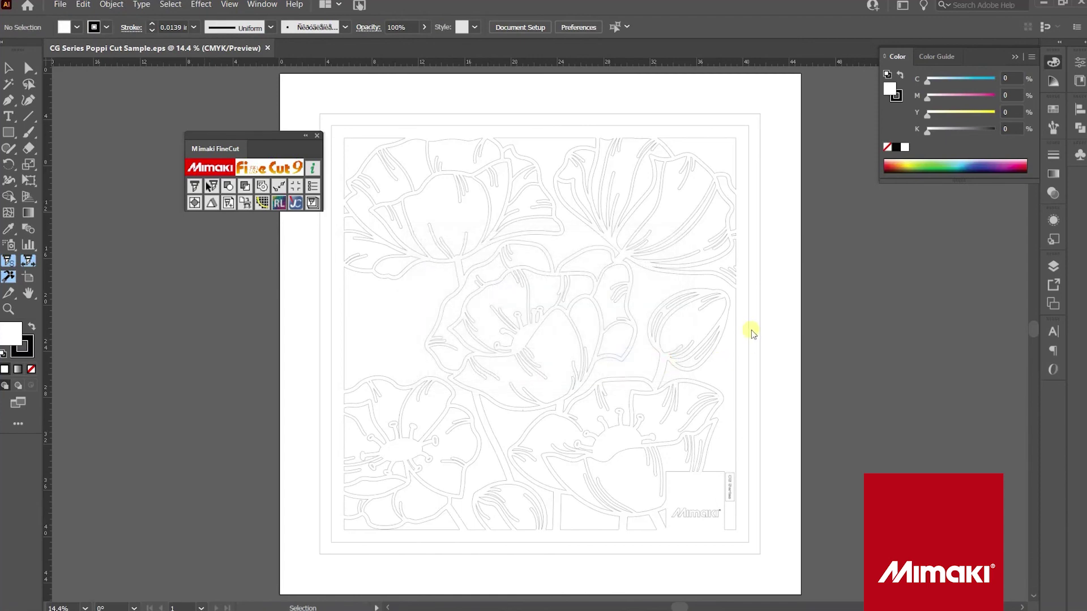